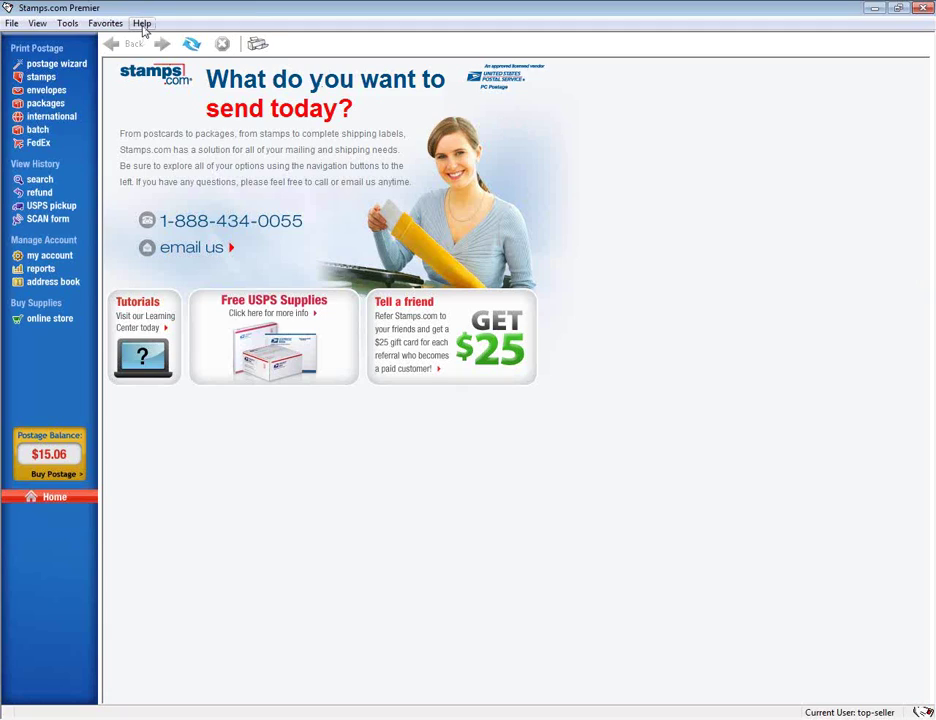
Step: Look up the keyword "graphic" in the help index, display its topic and close the help window
{"action": "left_click", "coordinate": [142, 24]}
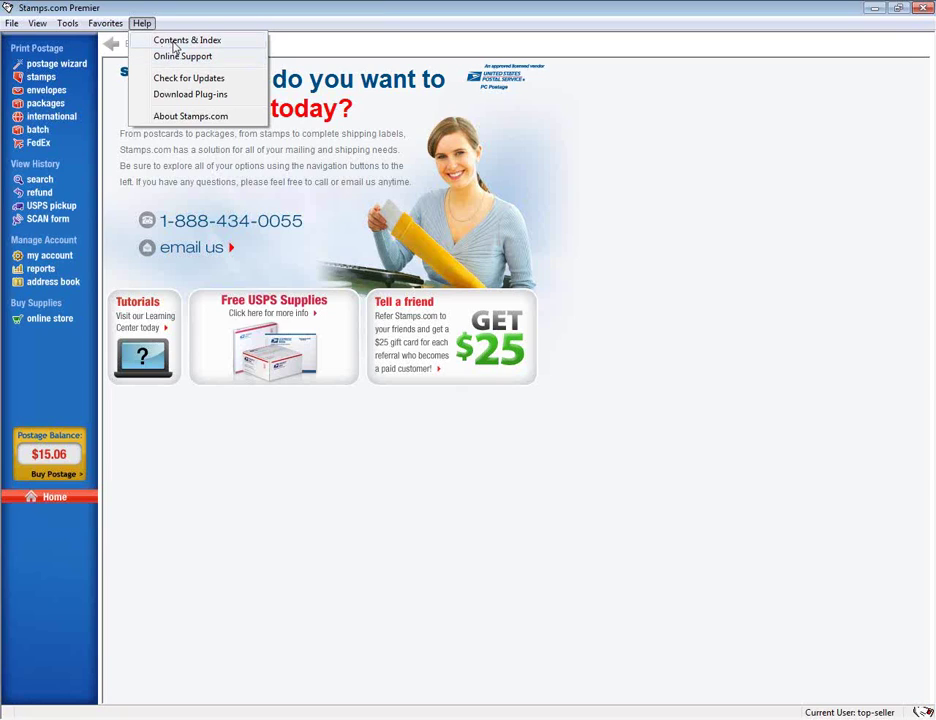
{"action": "left_click", "coordinate": [172, 42]}
{"action": "left_click", "coordinate": [341, 220]}
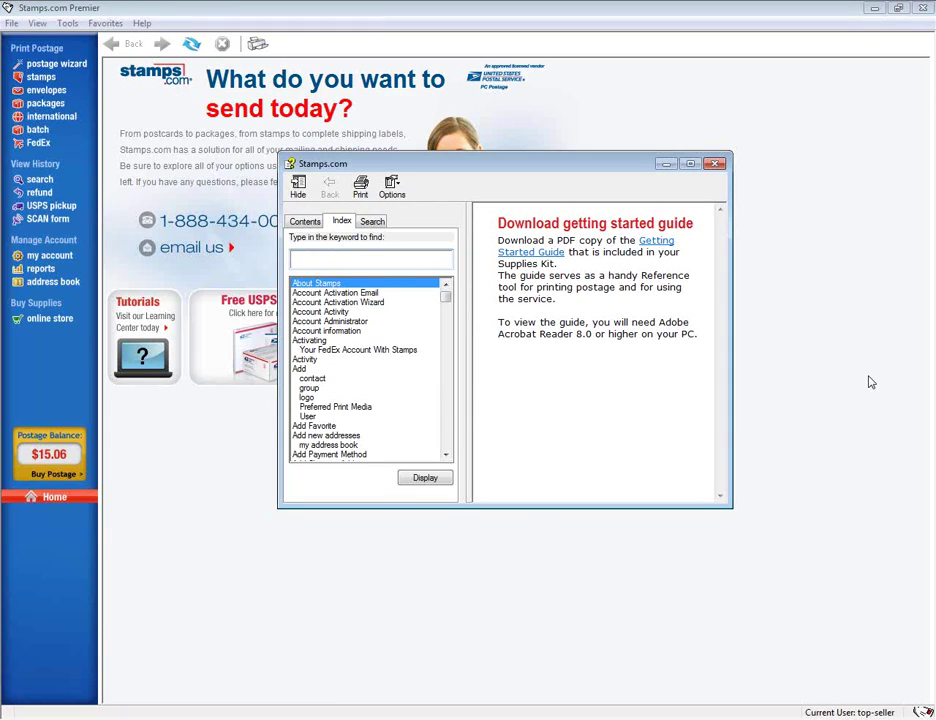
{"action": "type", "text": "graphic"}
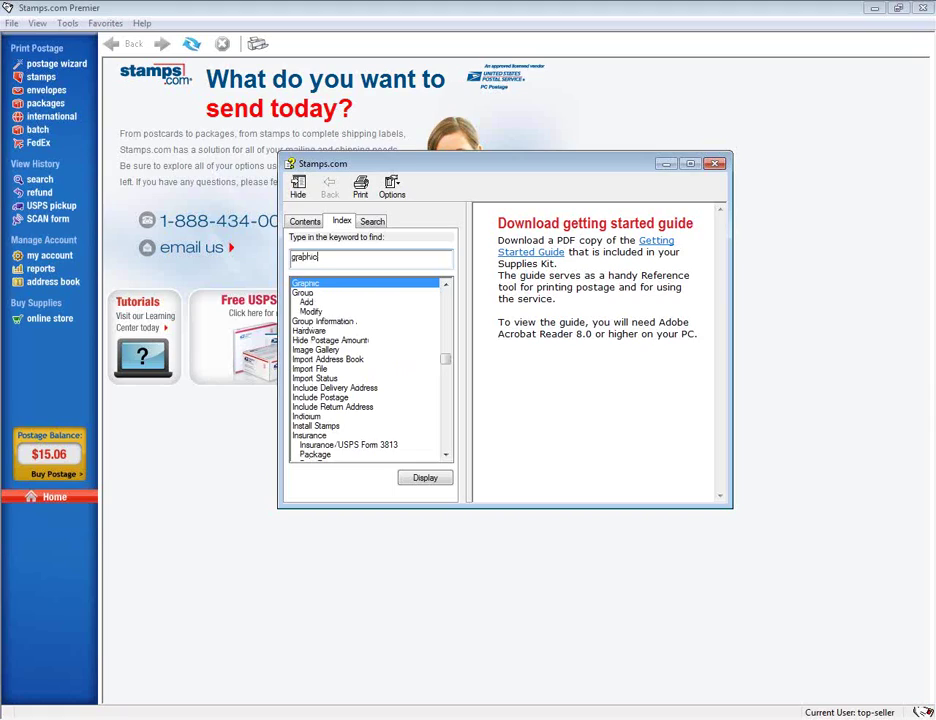
{"action": "key", "text": "Return"}
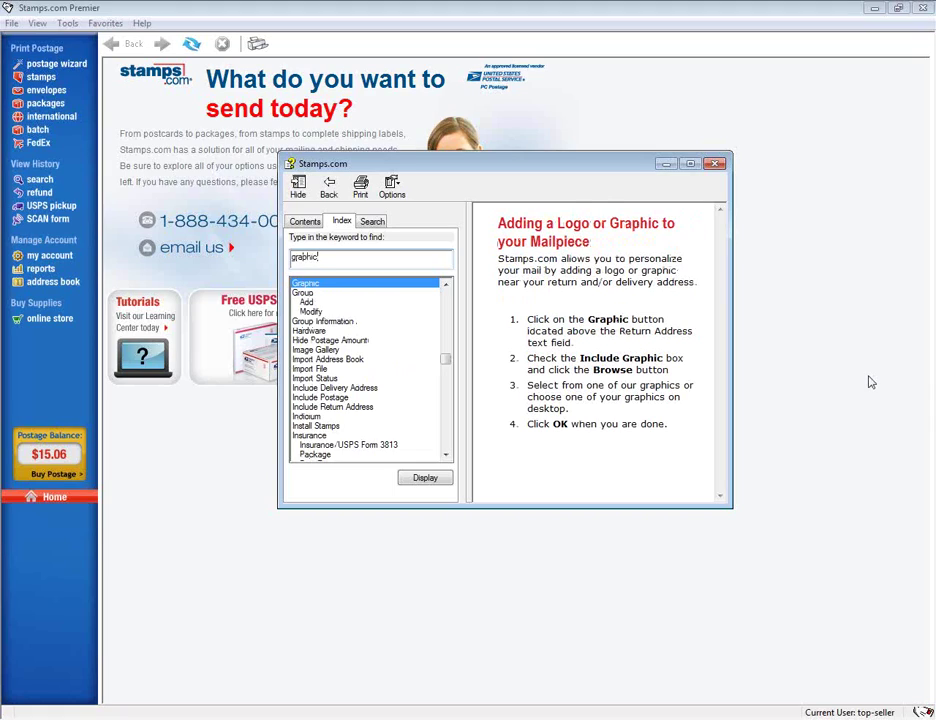
{"action": "left_click", "coordinate": [716, 165]}
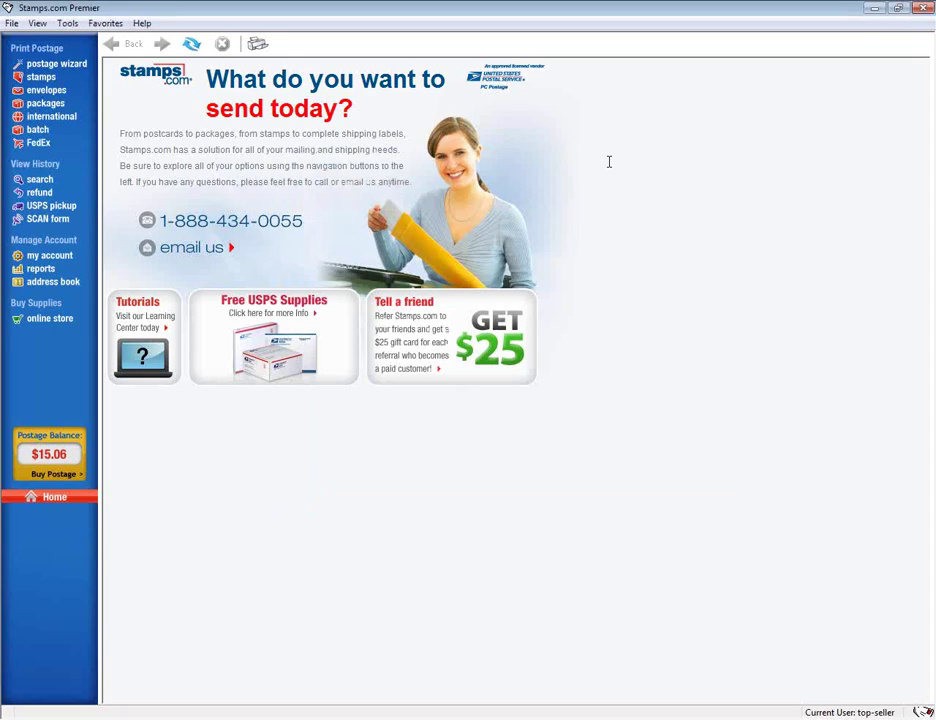
{"action": "left_click", "coordinate": [141, 23]}
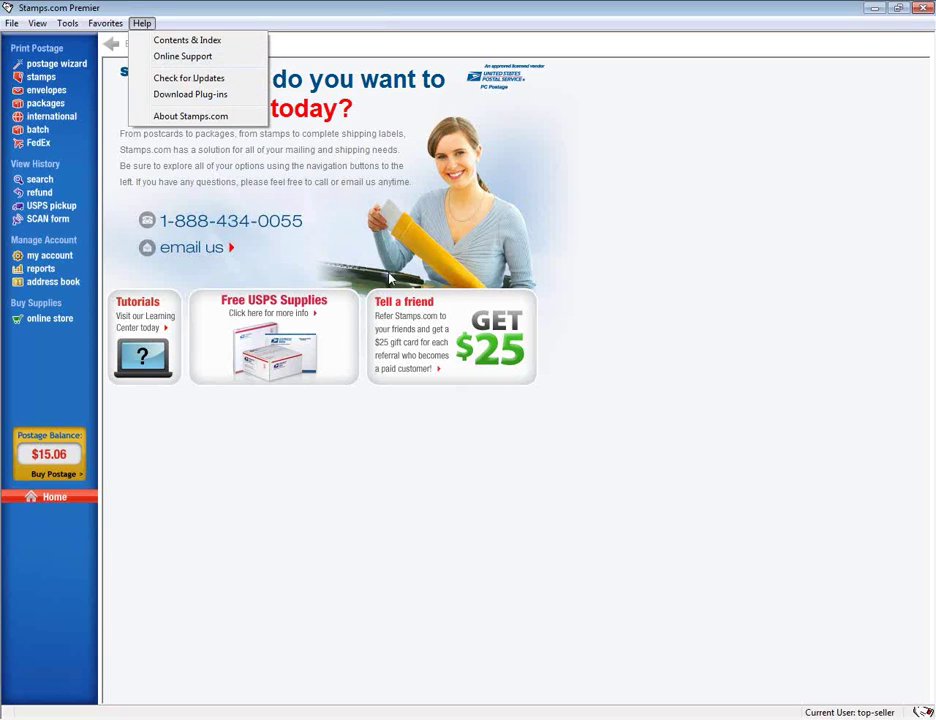
{"action": "left_click", "coordinate": [680, 304]}
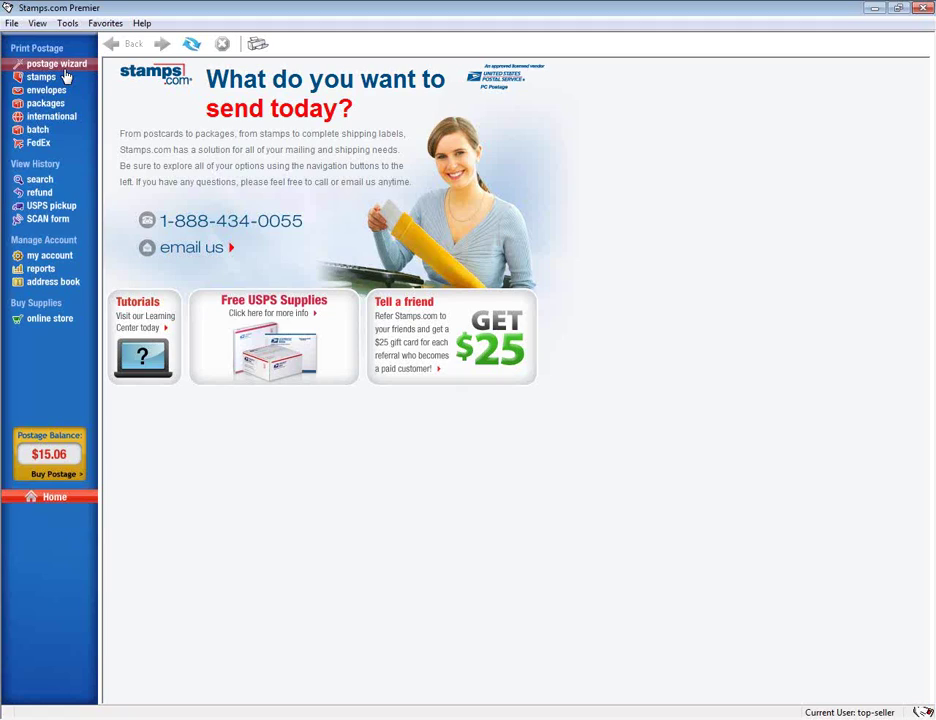
{"action": "left_click", "coordinate": [56, 476]}
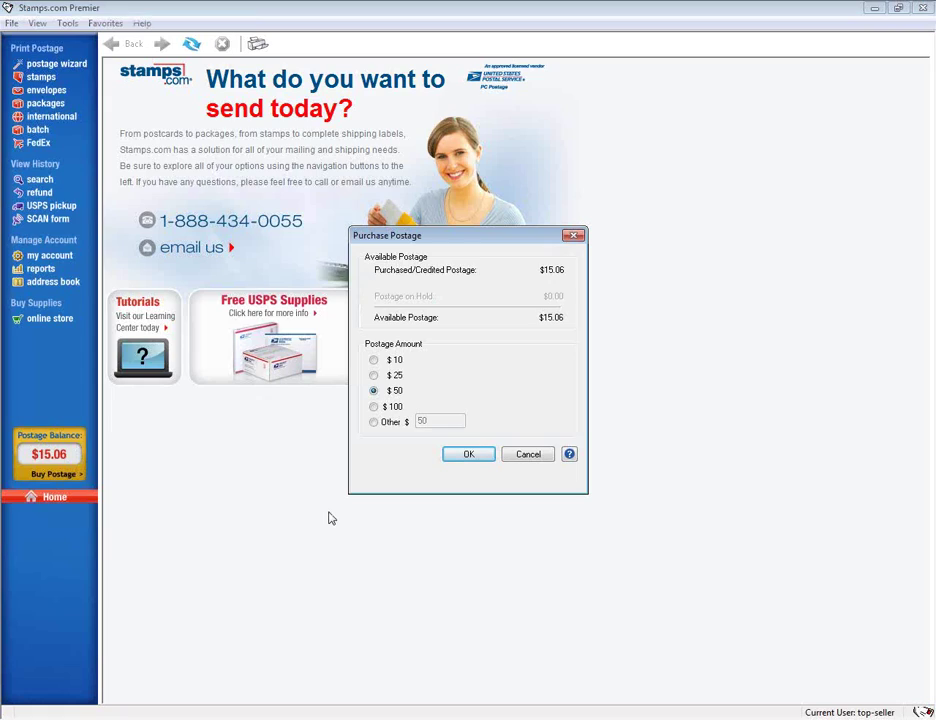
{"action": "left_click", "coordinate": [374, 361]}
{"action": "left_click", "coordinate": [373, 423]}
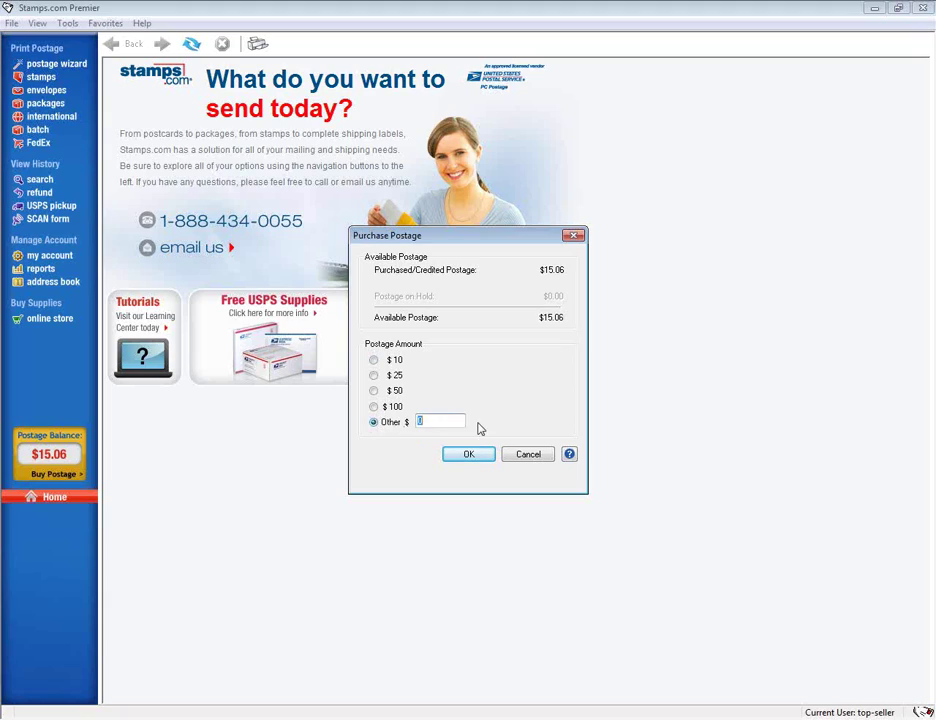
{"action": "double_click", "coordinate": [447, 421]}
{"action": "left_click", "coordinate": [527, 455]}
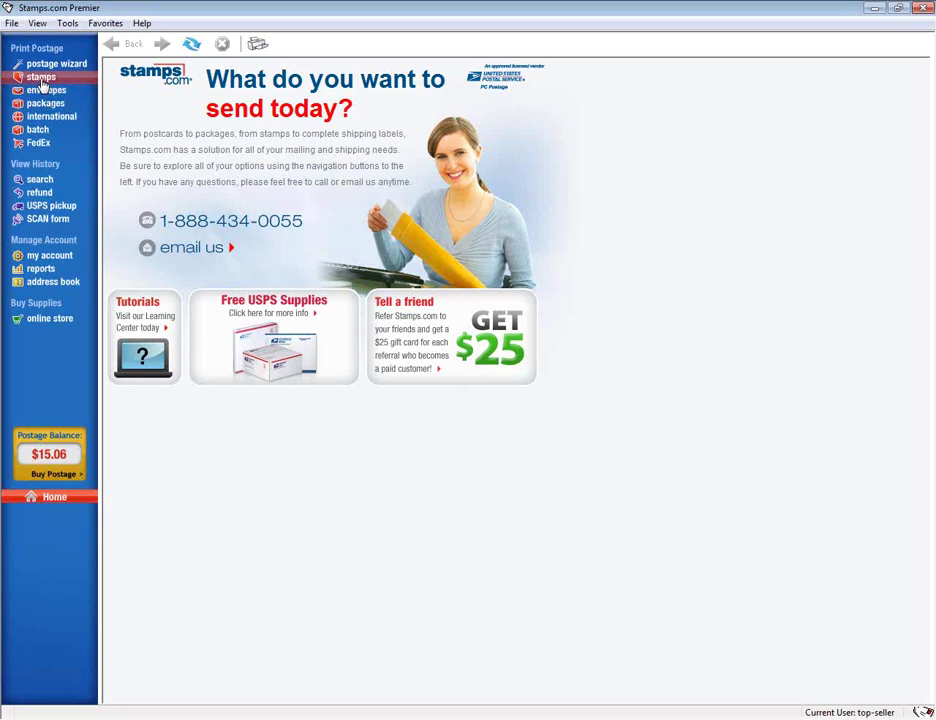
Step: Start a stamps print job and enter the label sheet's serial number B60012
{"action": "left_click", "coordinate": [41, 80]}
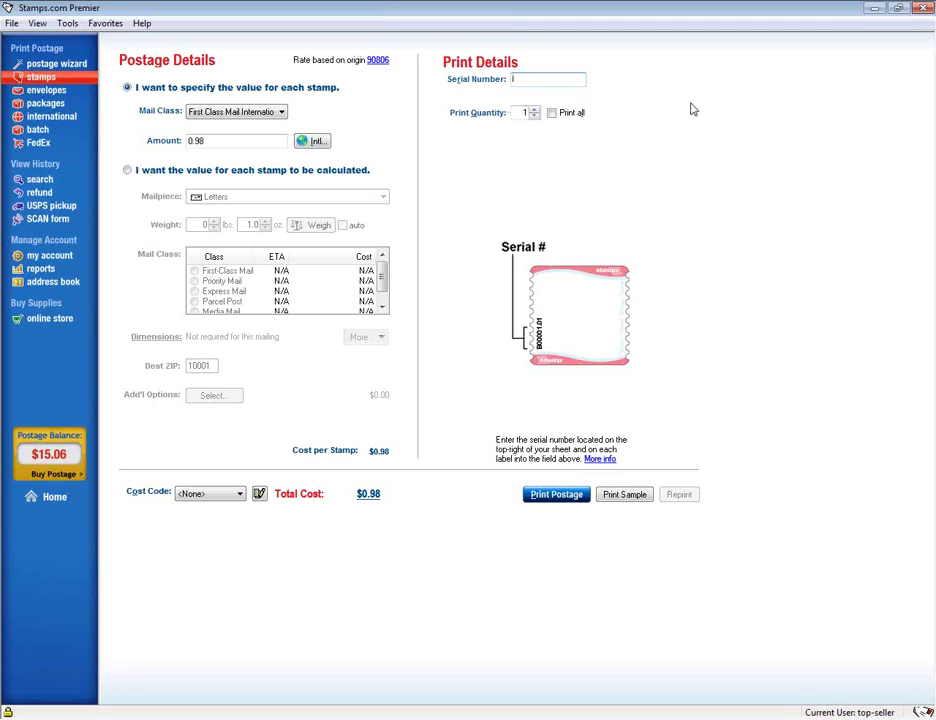
{"action": "type", "text": "B60012"}
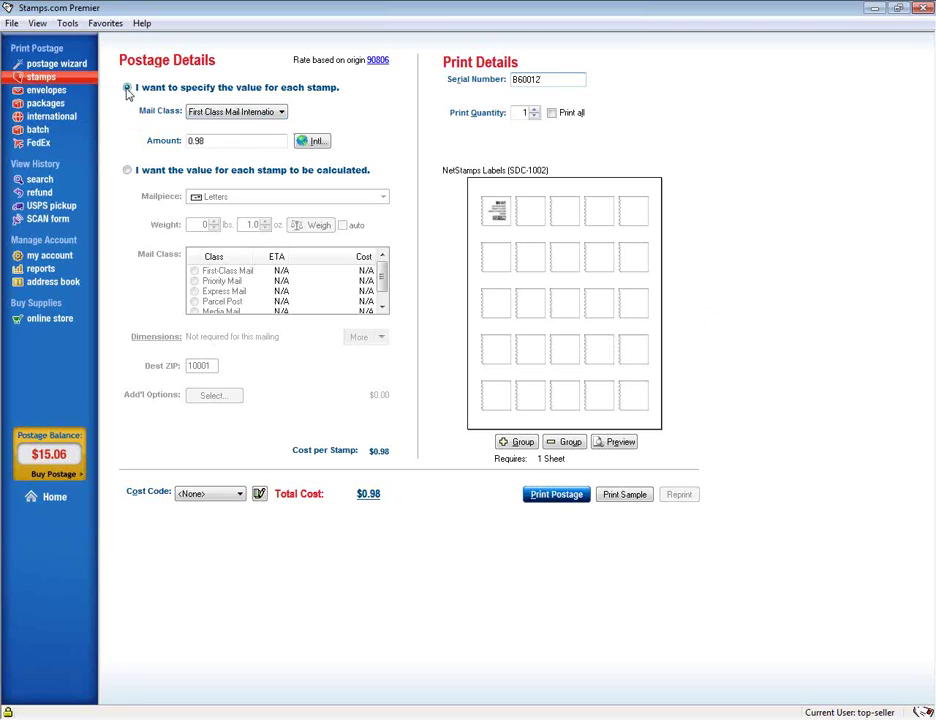
Step: Check international rates for a 1 oz Envelope to United Kingdom (Great Britain and Northern Ireland)
{"action": "left_click", "coordinate": [316, 141]}
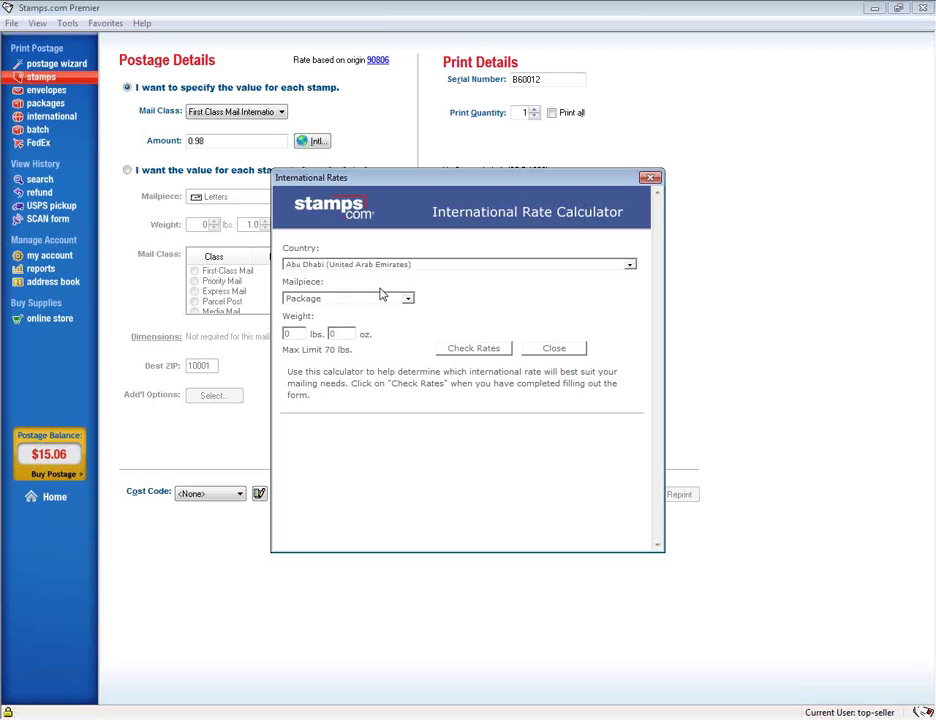
{"action": "left_click", "coordinate": [629, 265]}
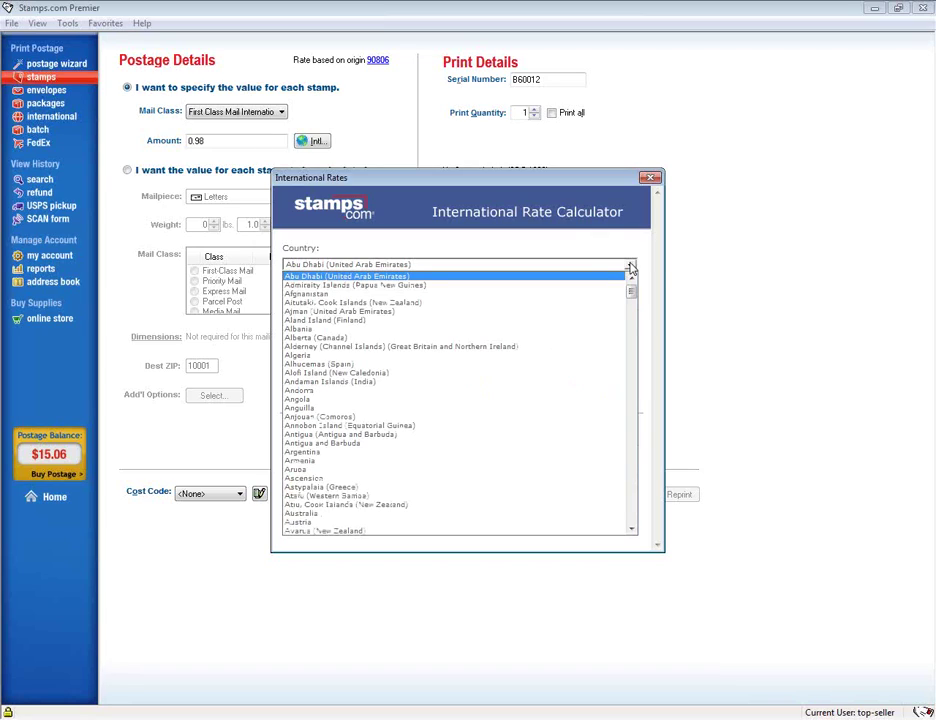
{"action": "left_click_drag", "start_coordinate": [632, 293], "coordinate": [613, 527]}
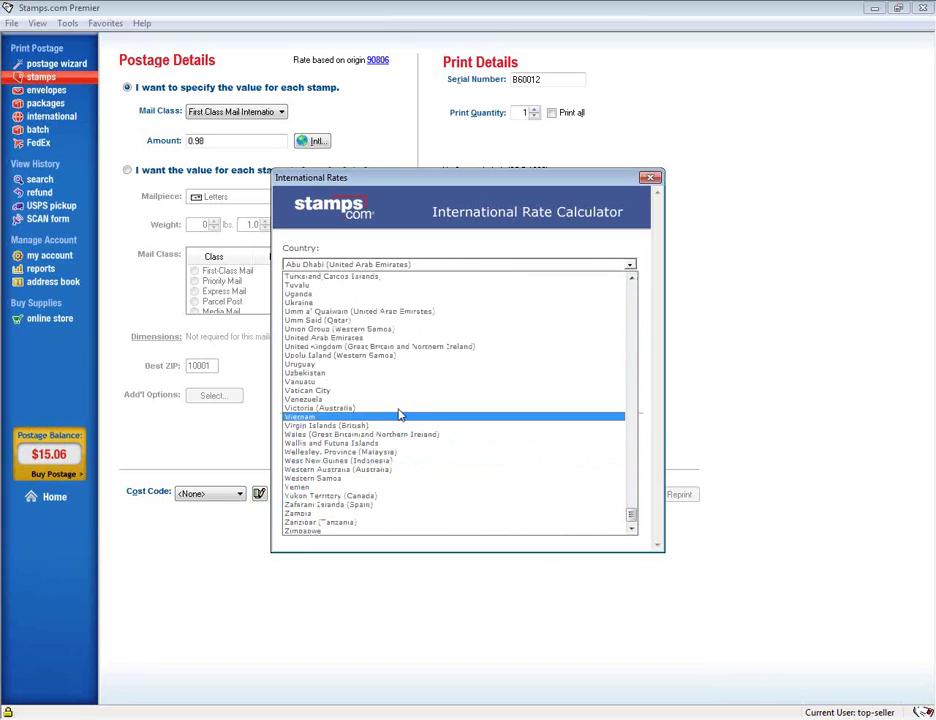
{"action": "left_click", "coordinate": [358, 346]}
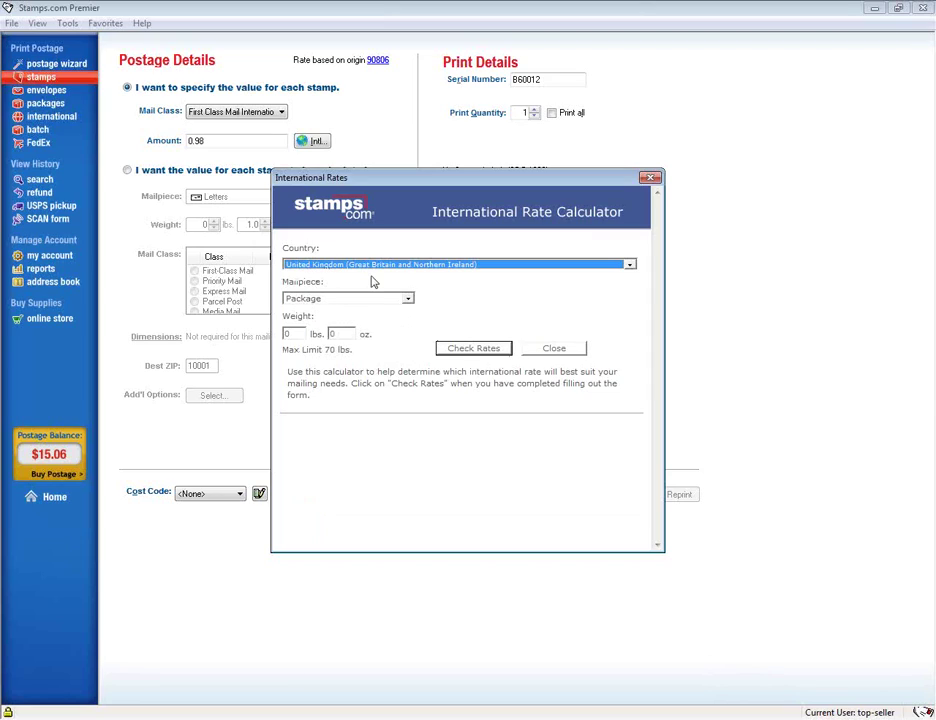
{"action": "left_click", "coordinate": [404, 299]}
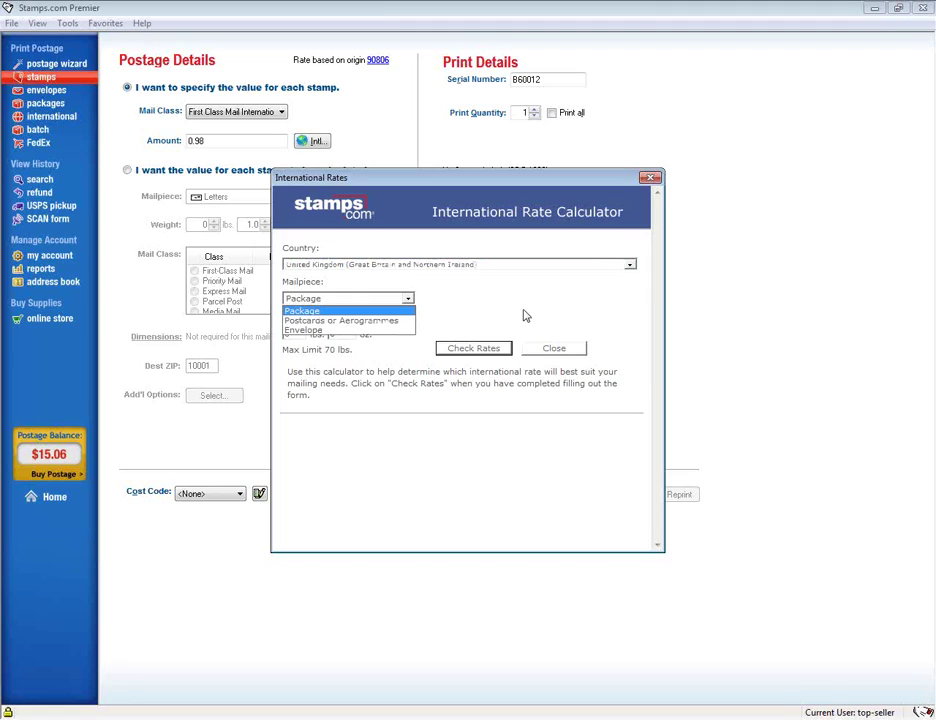
{"action": "left_click", "coordinate": [306, 331]}
{"action": "left_click", "coordinate": [340, 333]}
{"action": "double_click", "coordinate": [340, 333]}
{"action": "type", "text": "1"}
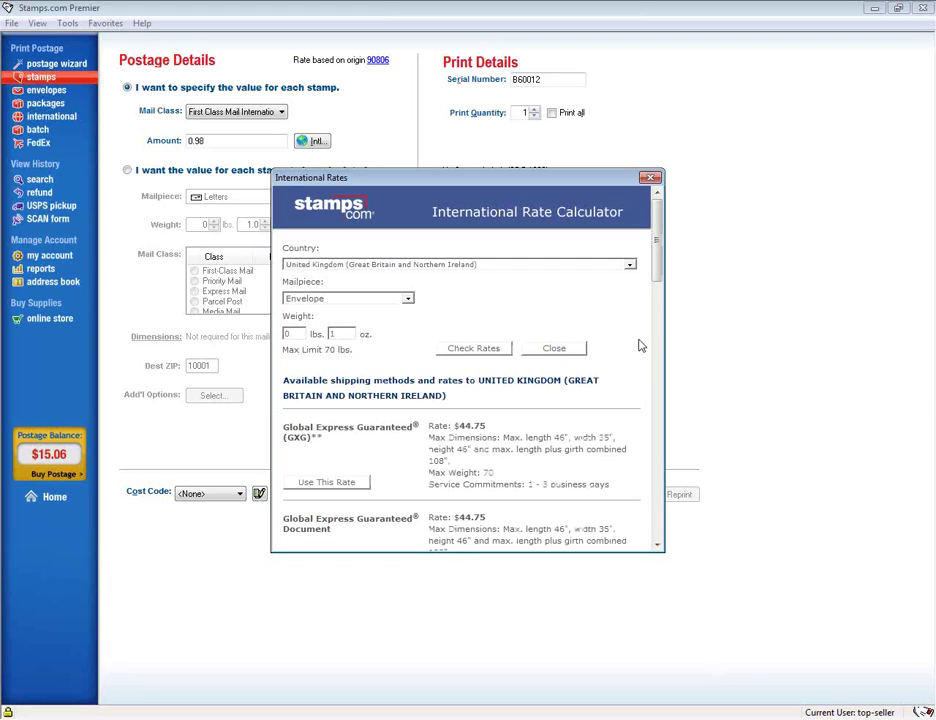
Step: Apply the First-Class Mail International Letter rate from the calculator results to the stamp
{"action": "left_click_drag", "start_coordinate": [657, 273], "coordinate": [625, 533]}
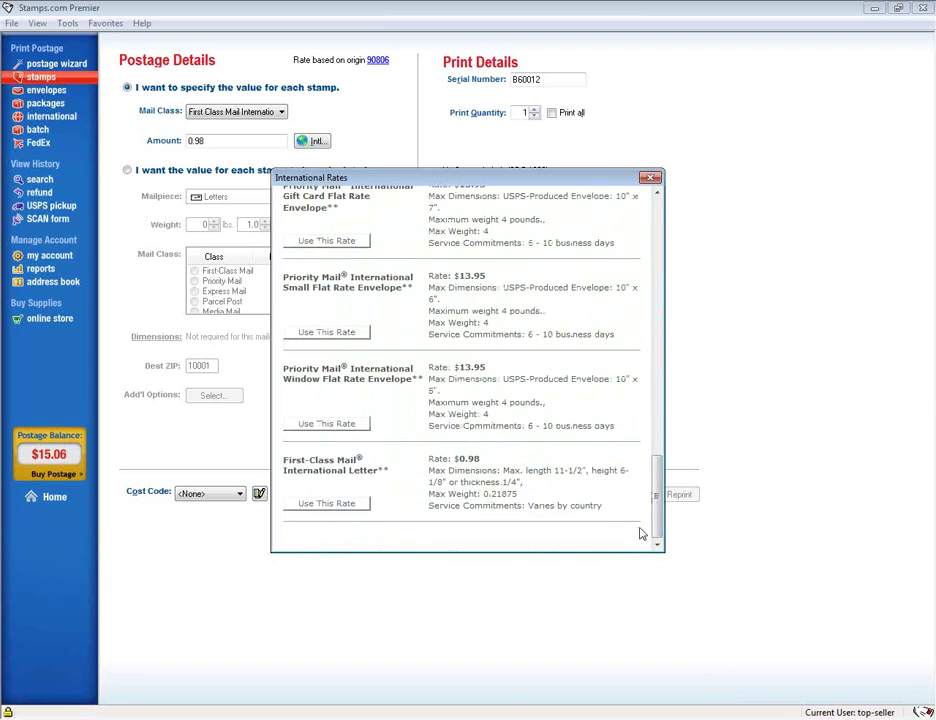
{"action": "left_click", "coordinate": [327, 503]}
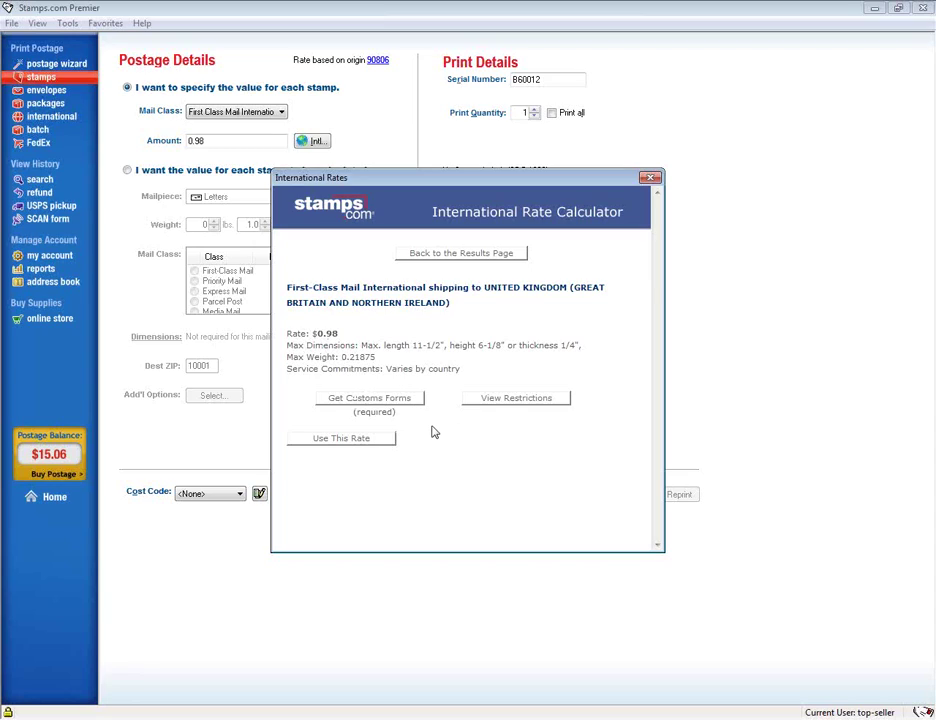
{"action": "left_click", "coordinate": [350, 441]}
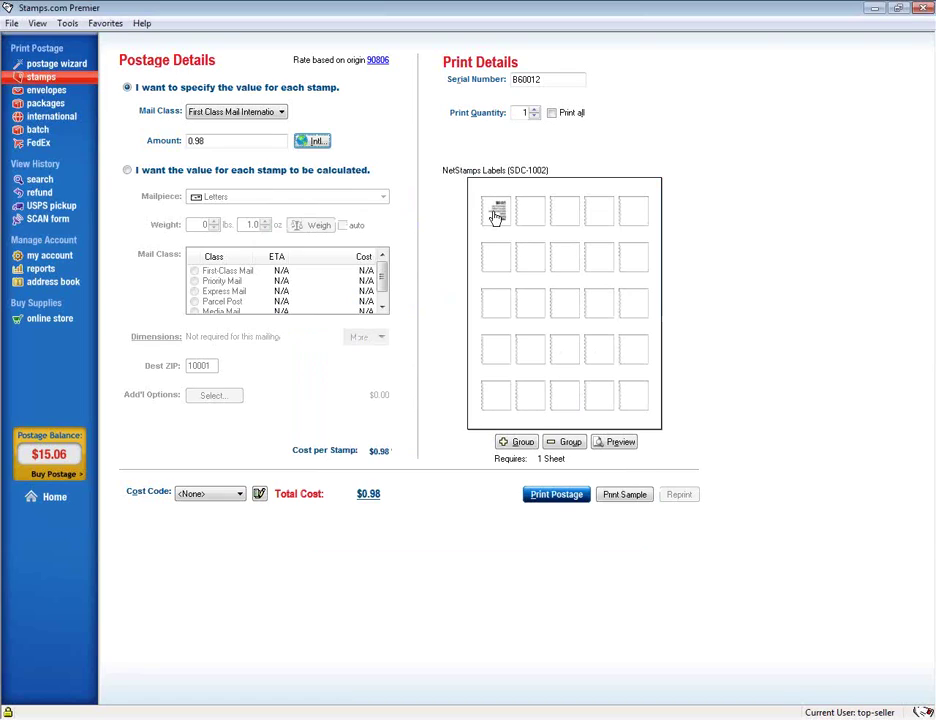
Step: Preview how the stamp prints on the NetStamps label sheet and close the preview
{"action": "mouse_move", "coordinate": [498, 215]}
{"action": "left_click", "coordinate": [620, 443]}
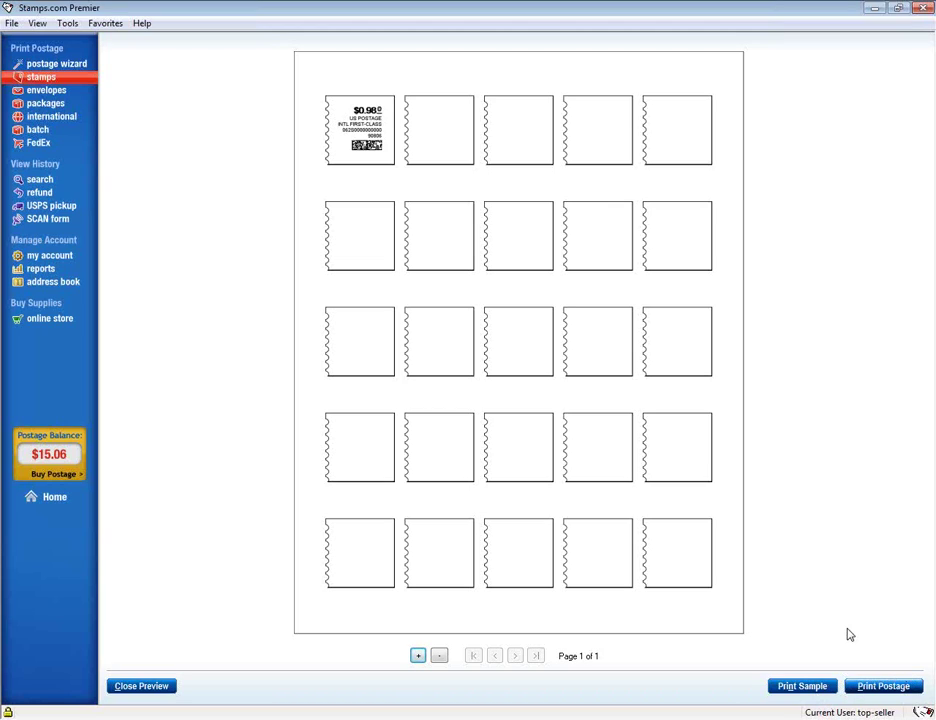
{"action": "left_click", "coordinate": [167, 689]}
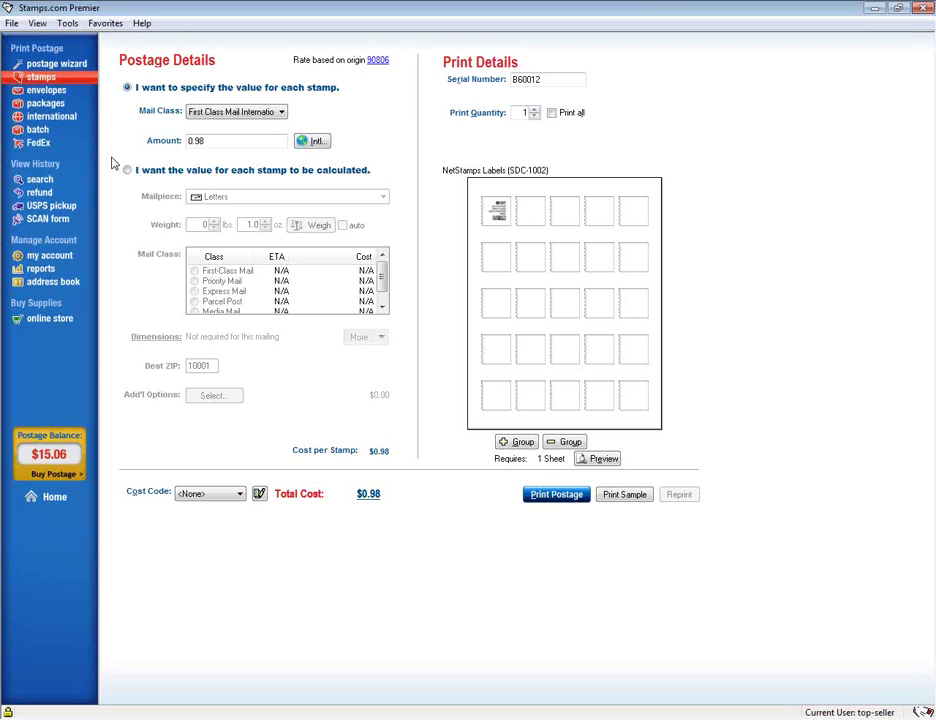
Step: Start an international shipment and fill its delivery address with the United Kingdom contact from the address book
{"action": "left_click", "coordinate": [56, 121]}
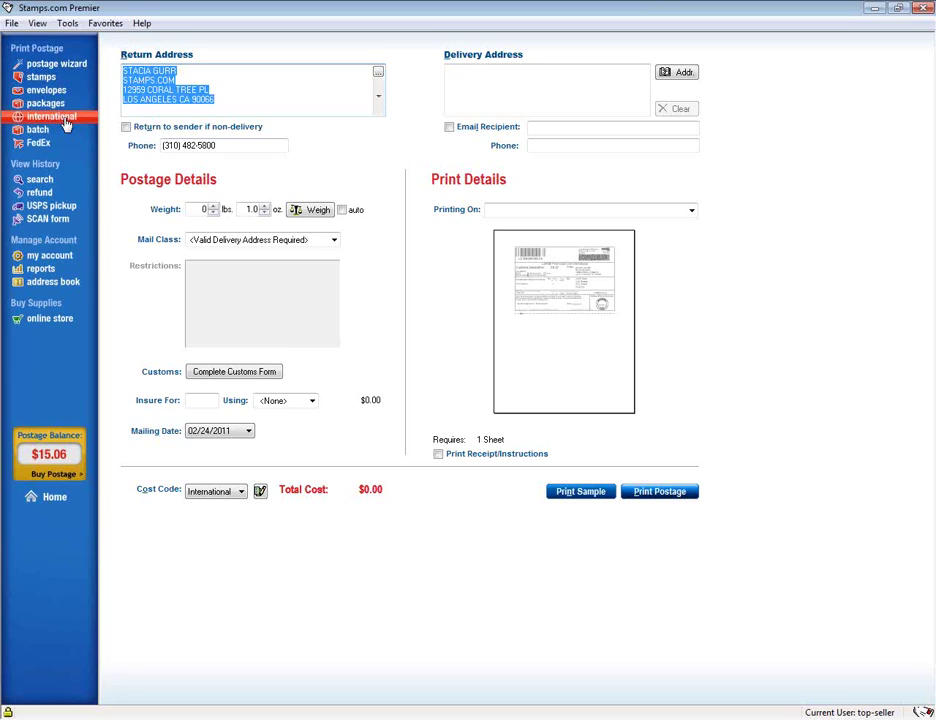
{"action": "left_click", "coordinate": [480, 92]}
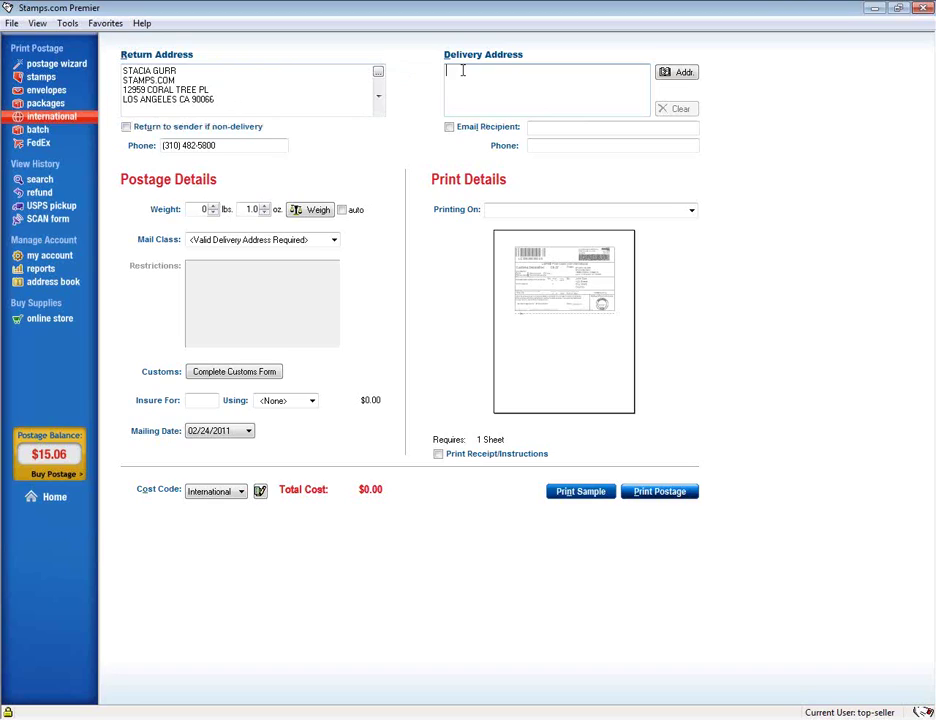
{"action": "left_click", "coordinate": [680, 72]}
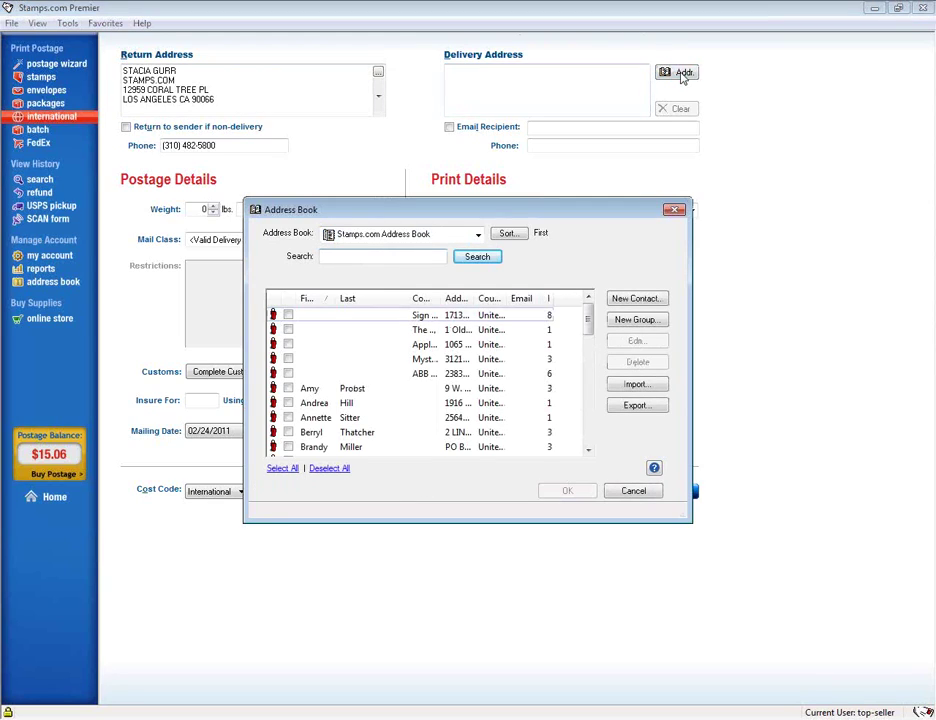
{"action": "left_click", "coordinate": [289, 433]}
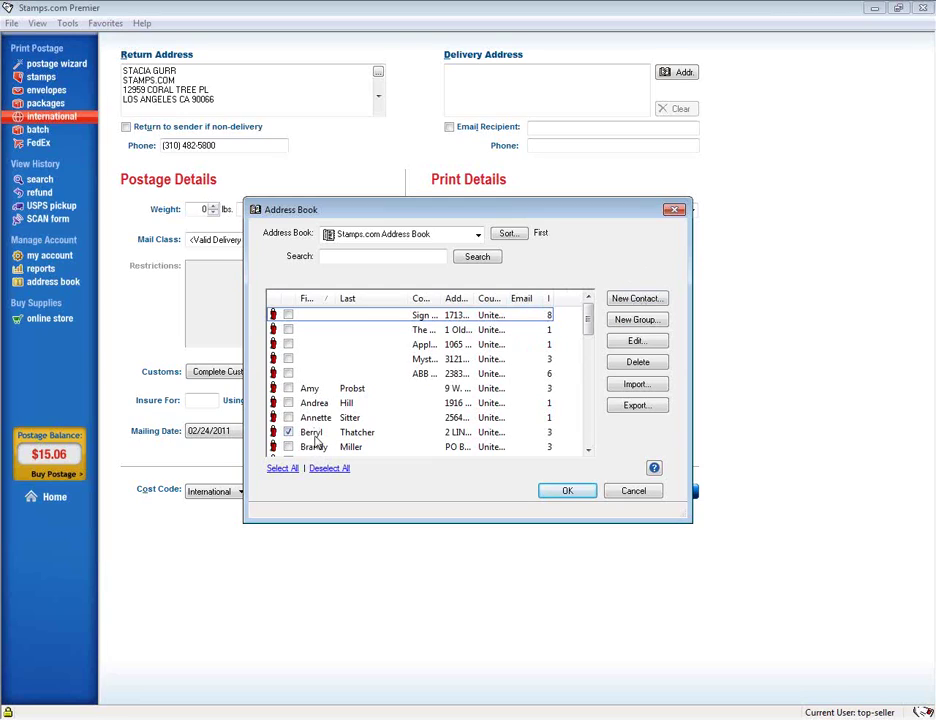
{"action": "left_click", "coordinate": [567, 491]}
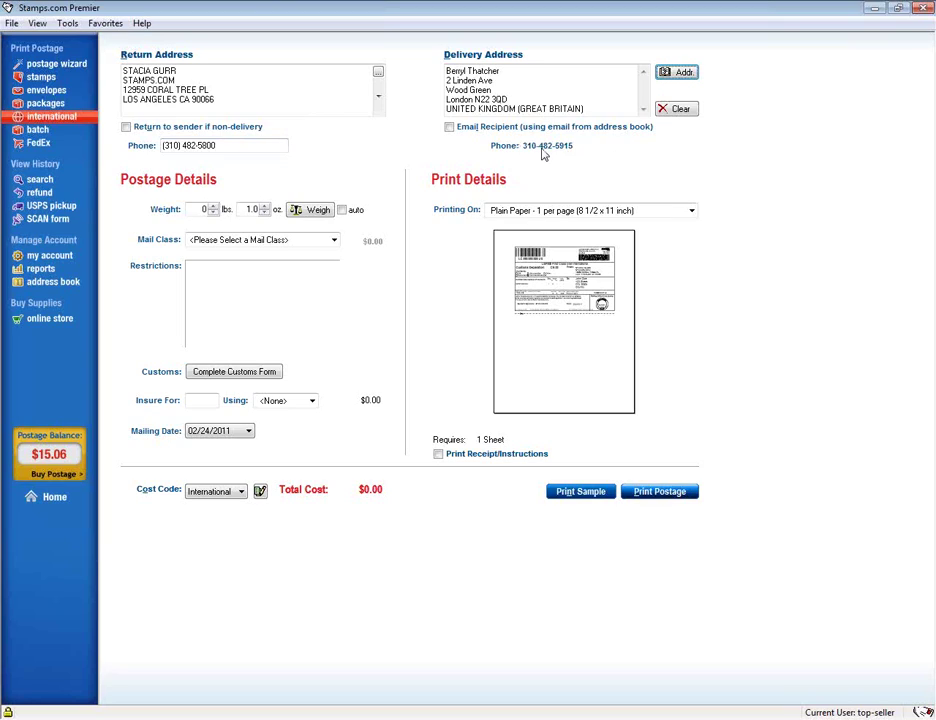
{"action": "left_click", "coordinate": [450, 128]}
{"action": "left_click", "coordinate": [450, 128]}
{"action": "left_click", "coordinate": [449, 127]}
{"action": "left_click", "coordinate": [449, 128]}
Step: Set the international package's weight to 5 oz and its mail class to Priority Mail International
{"action": "key", "text": "Tab"}
{"action": "type", "text": "5"}
{"action": "left_click", "coordinate": [257, 211]}
{"action": "left_click", "coordinate": [335, 241]}
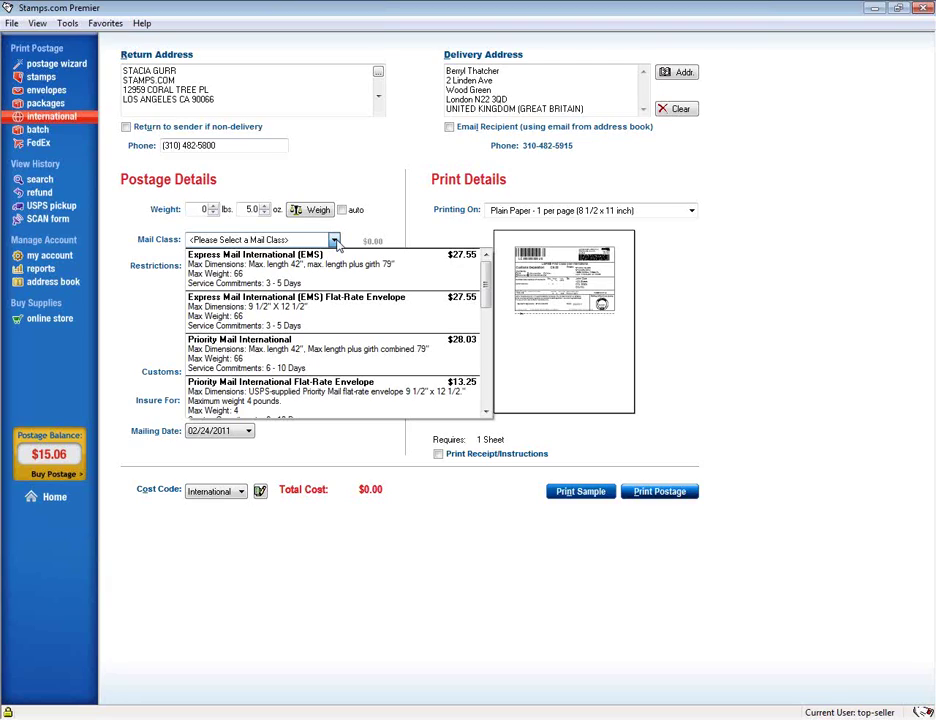
{"action": "left_click", "coordinate": [287, 360]}
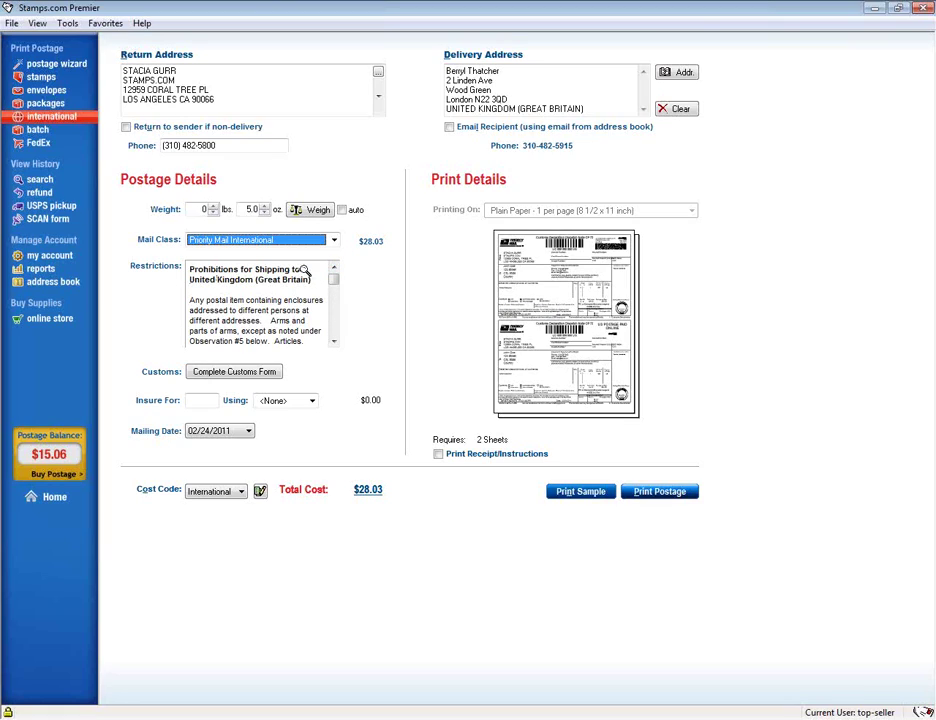
Step: Open the customs form and set the type of contents to Gift with the additional info "Dog Collar"
{"action": "mouse_move", "coordinate": [337, 291]}
{"action": "left_mouse_down"}
{"action": "mouse_move", "coordinate": [336, 335]}
{"action": "mouse_move", "coordinate": [336, 281]}
{"action": "left_mouse_up"}
{"action": "left_click", "coordinate": [245, 380]}
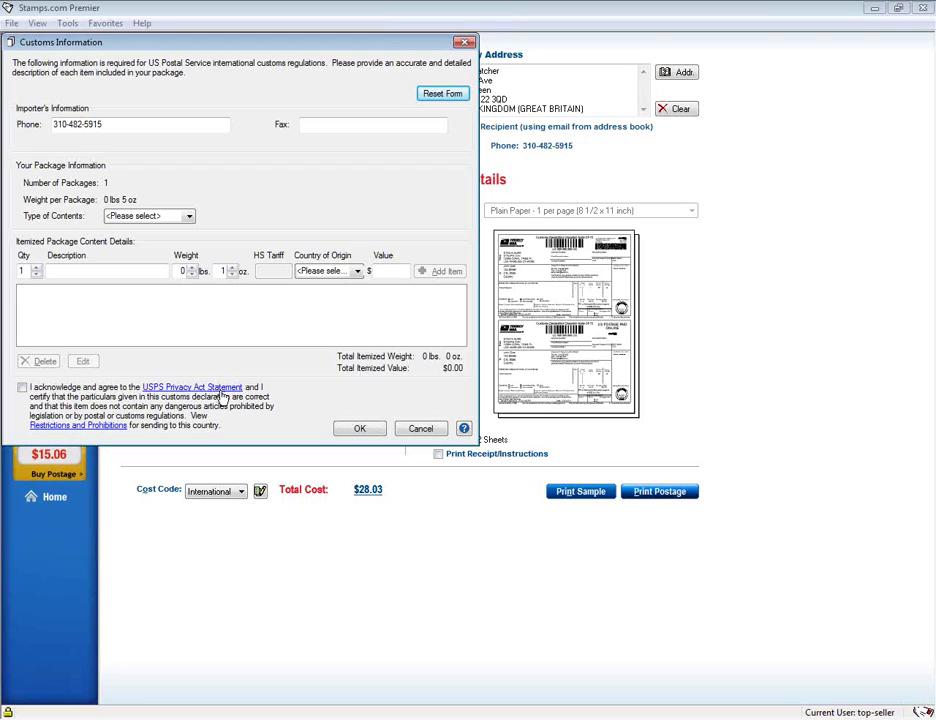
{"action": "left_click", "coordinate": [188, 218]}
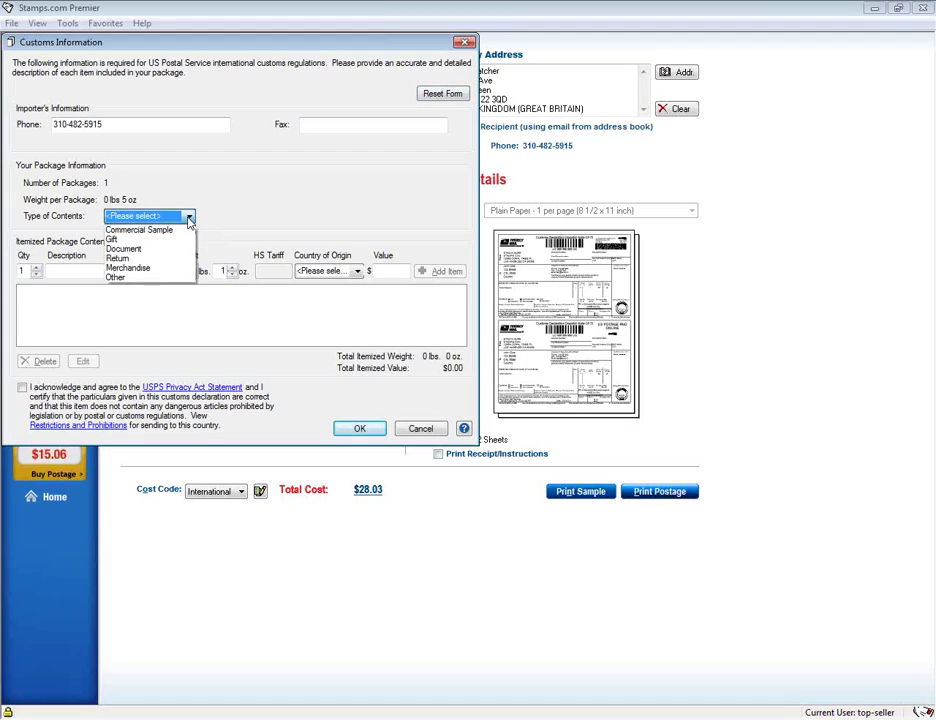
{"action": "left_click", "coordinate": [122, 240]}
{"action": "left_click", "coordinate": [363, 215]}
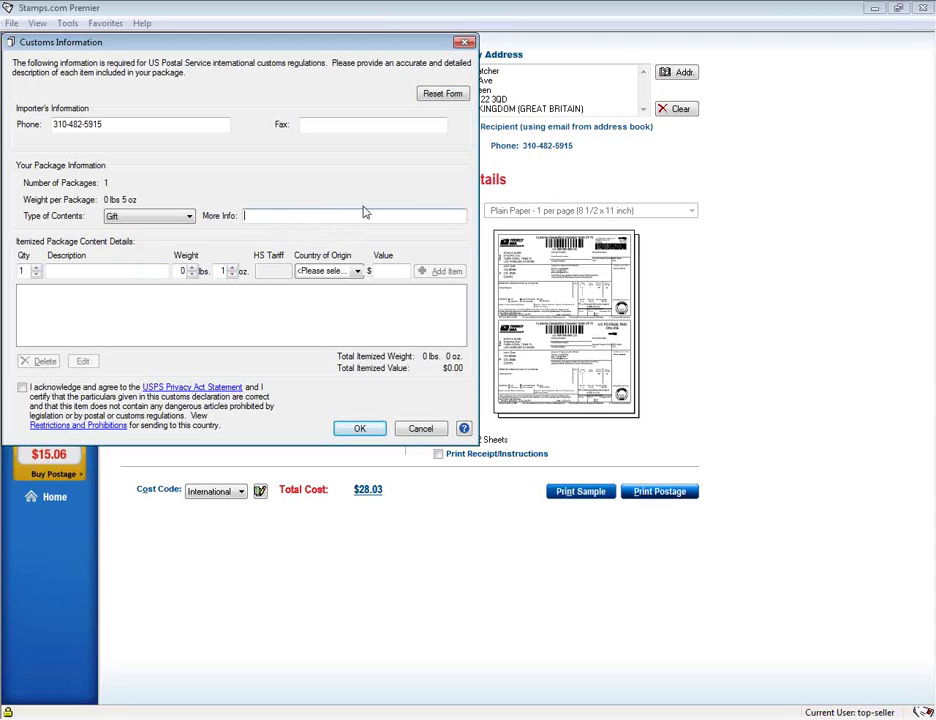
{"action": "type", "text": "Dog Collar"}
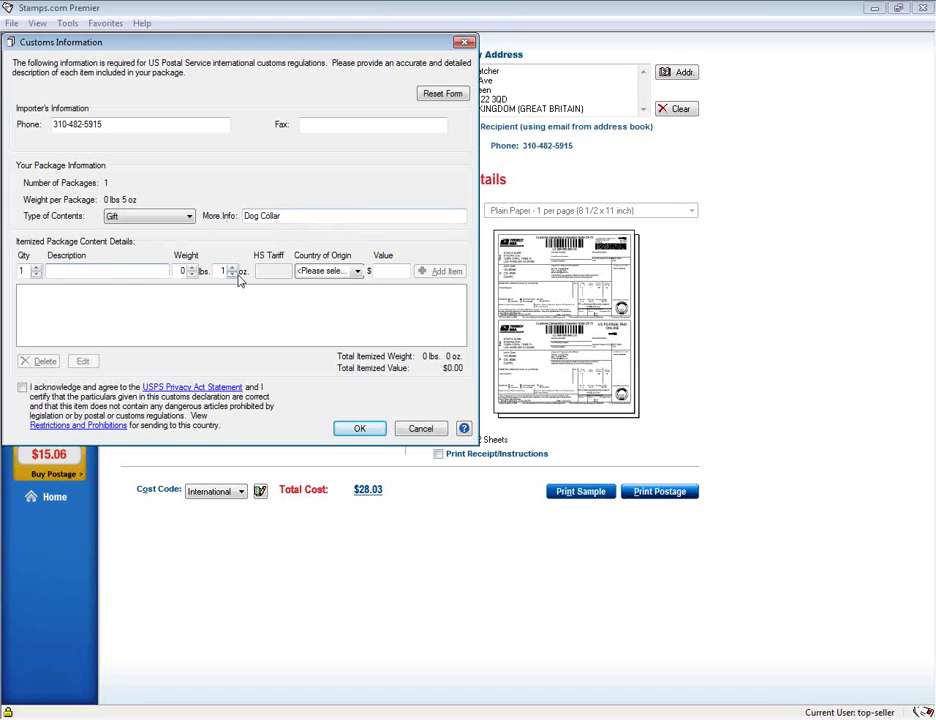
Step: Add one Jeweled Dog Collar to the itemized contents, weighing 5 oz, originating in the United States of America and valued at $75.00
{"action": "type", "text": "Jewel"}
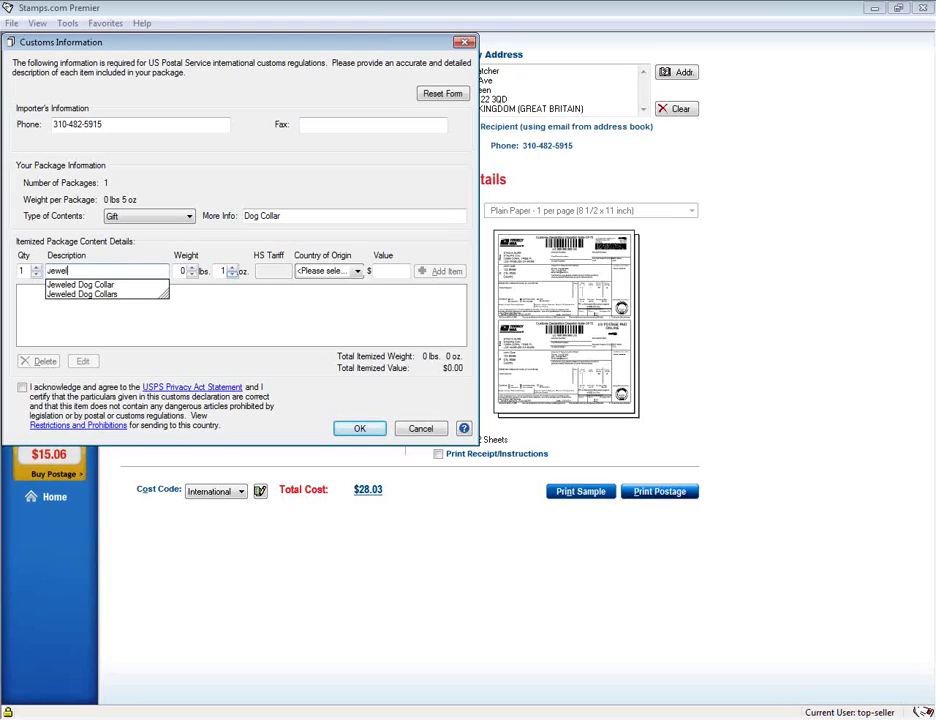
{"action": "left_click", "coordinate": [108, 293]}
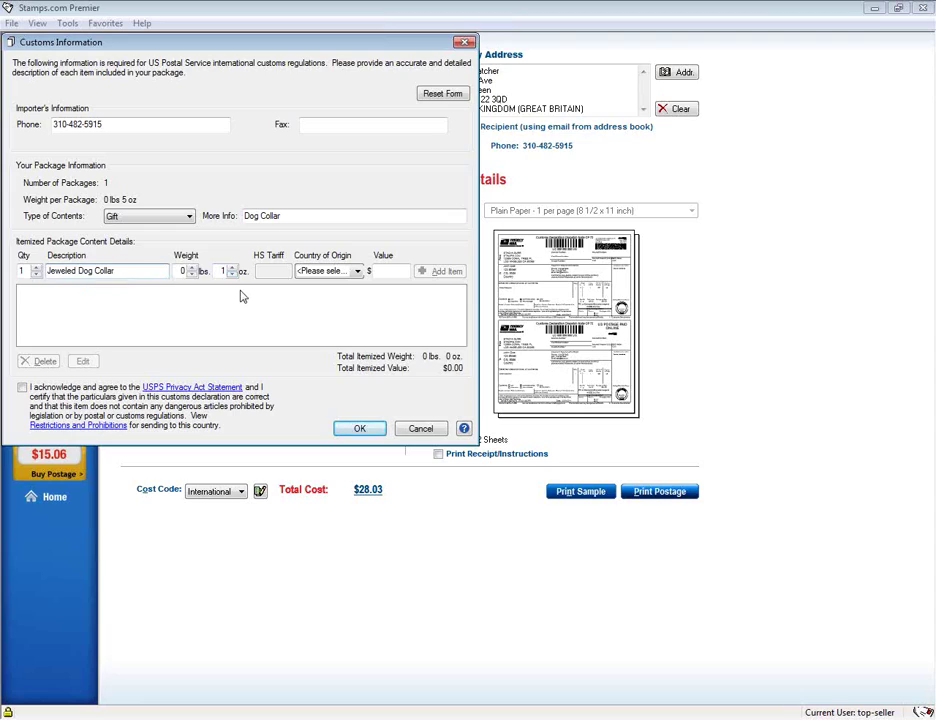
{"action": "left_click", "coordinate": [223, 271]}
{"action": "type", "text": "5"}
{"action": "left_click", "coordinate": [357, 272]}
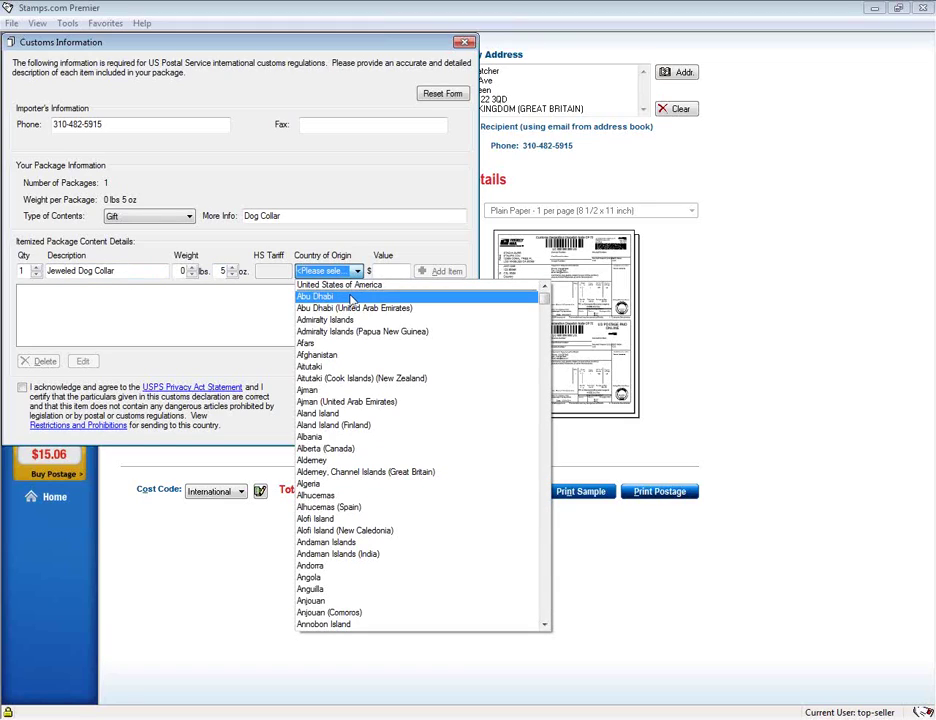
{"action": "left_click", "coordinate": [348, 290]}
{"action": "key", "text": "Tab"}
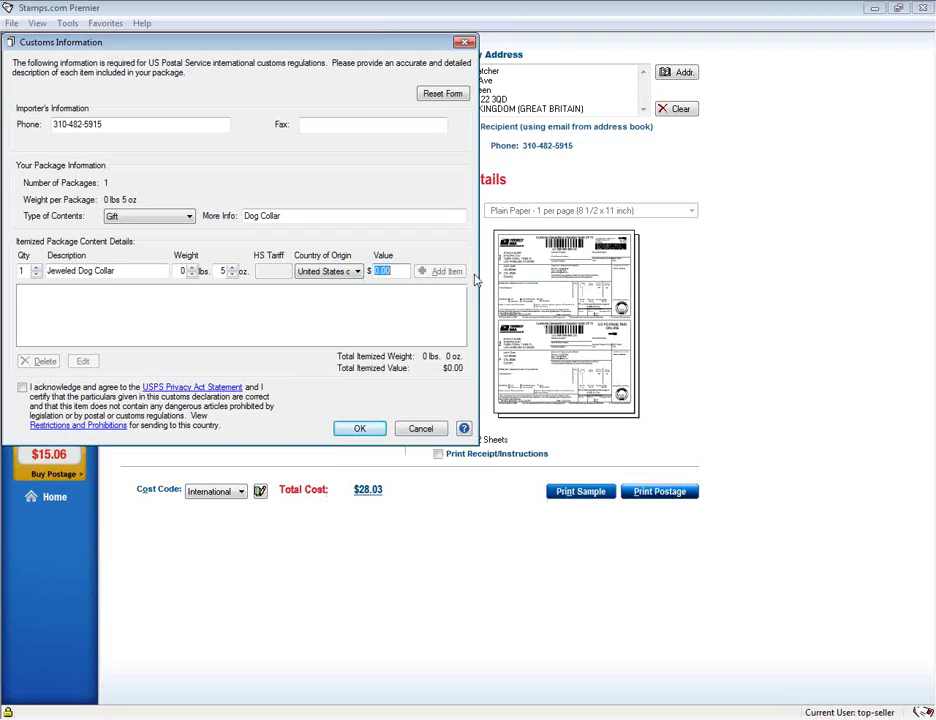
{"action": "type", "text": "75.00"}
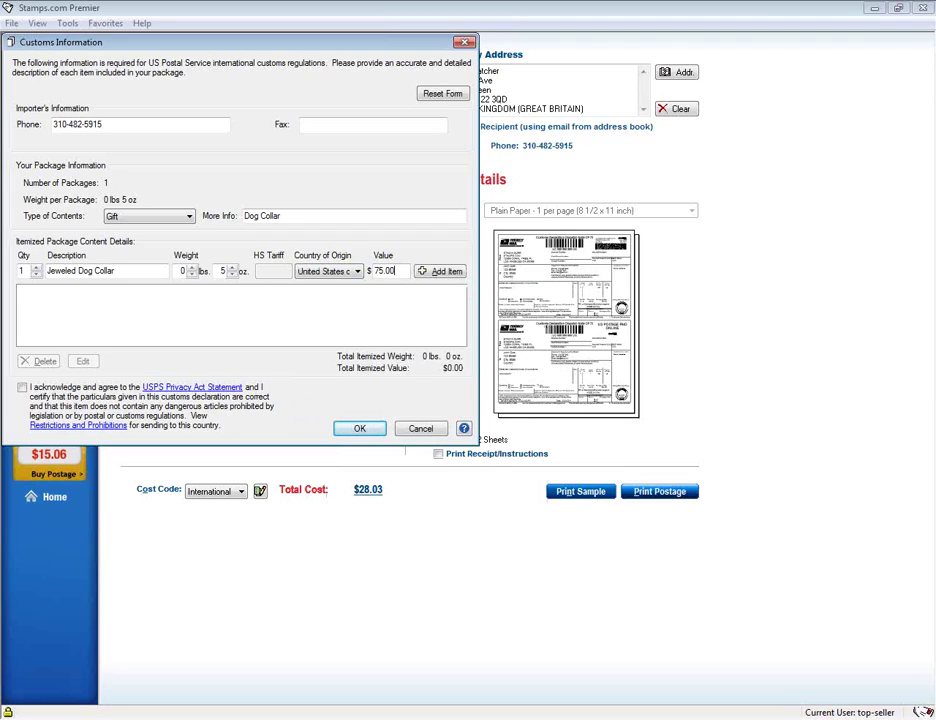
{"action": "left_click", "coordinate": [445, 272]}
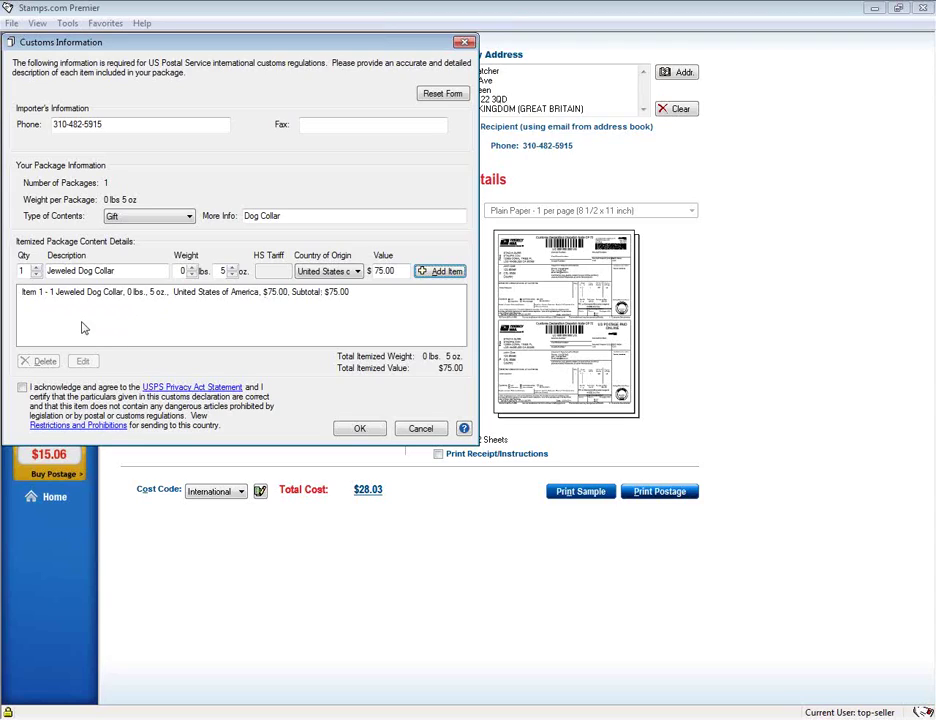
Step: Check the itemized entry, agree to the USPS Privacy Act statement and submit the completed customs form
{"action": "left_click", "coordinate": [97, 292]}
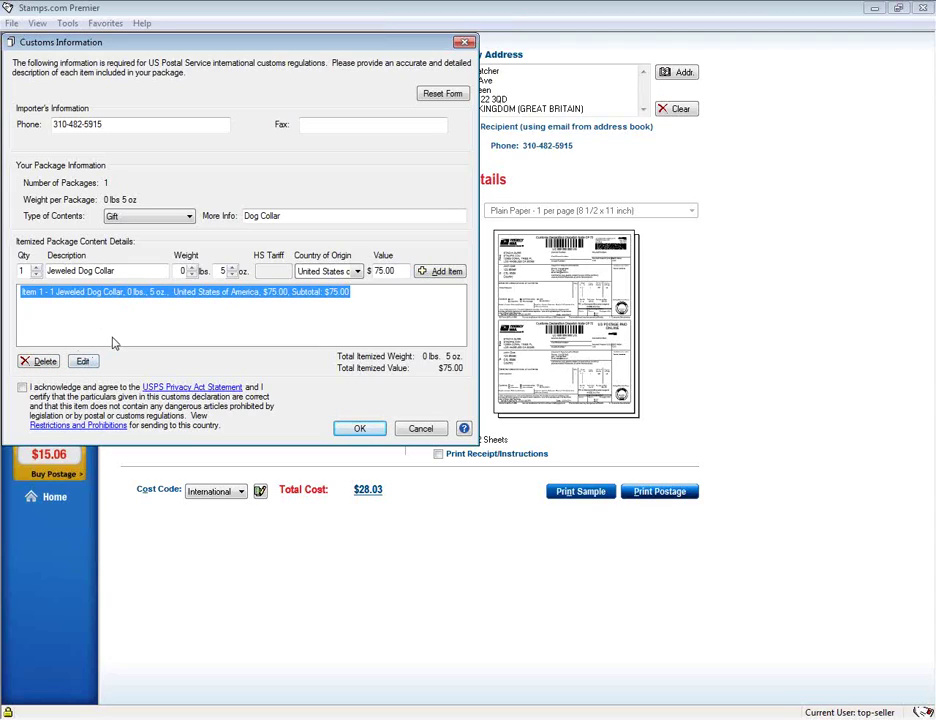
{"action": "left_click", "coordinate": [374, 308]}
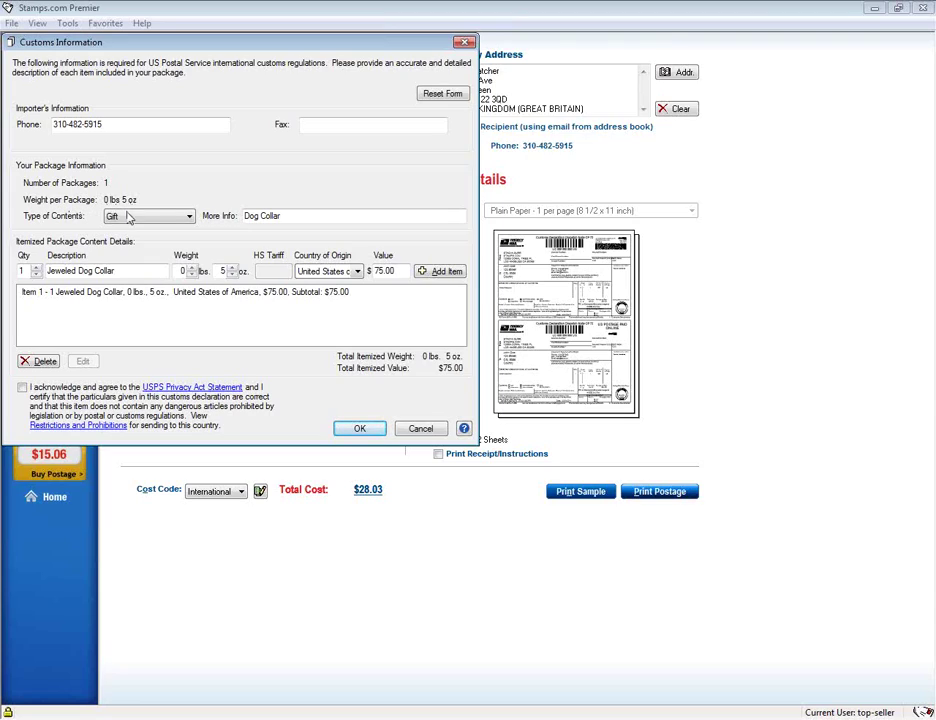
{"action": "type", "text": ","}
{"action": "key", "text": "BackSpace"}
{"action": "left_click", "coordinate": [22, 387]}
{"action": "left_click", "coordinate": [364, 431]}
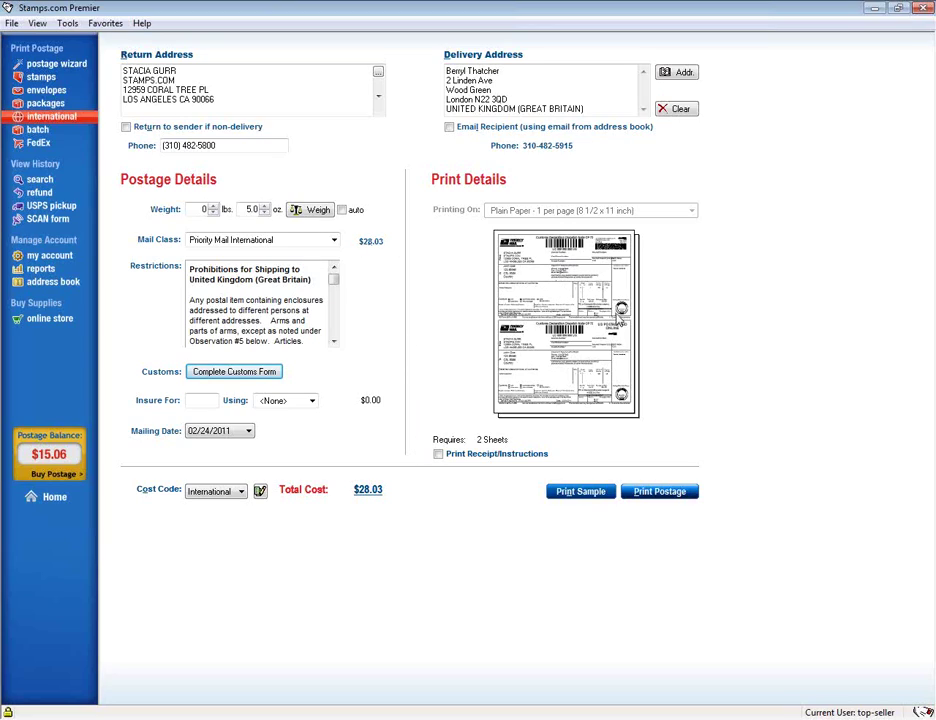
Step: Set the international package's insured value to 75.00
{"action": "left_click", "coordinate": [200, 400]}
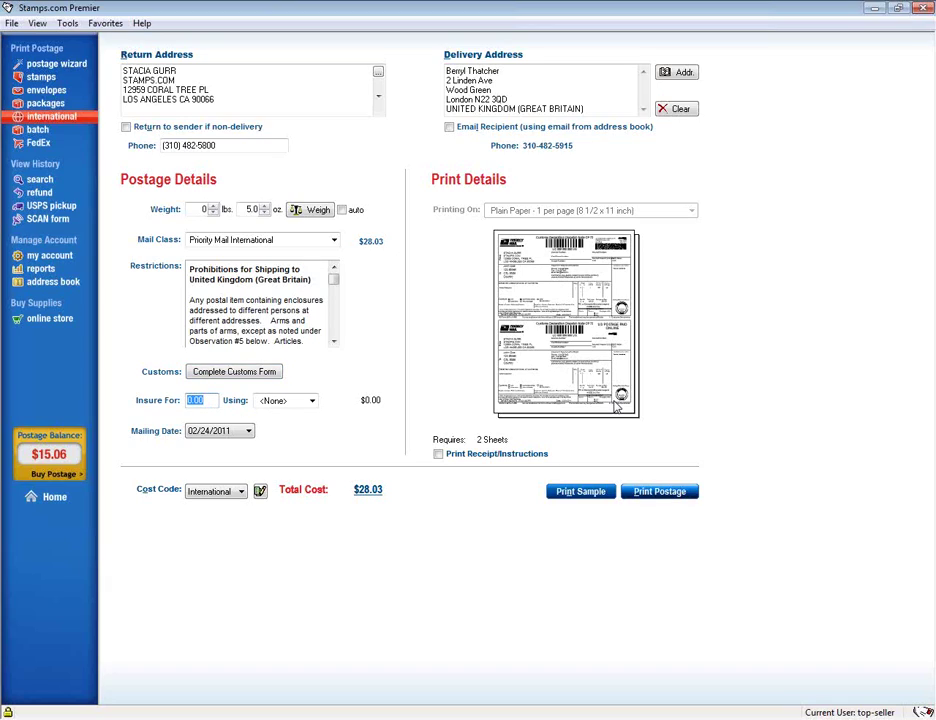
{"action": "type", "text": "75.00"}
Step: Check the software's version information and close it
{"action": "left_click", "coordinate": [142, 24]}
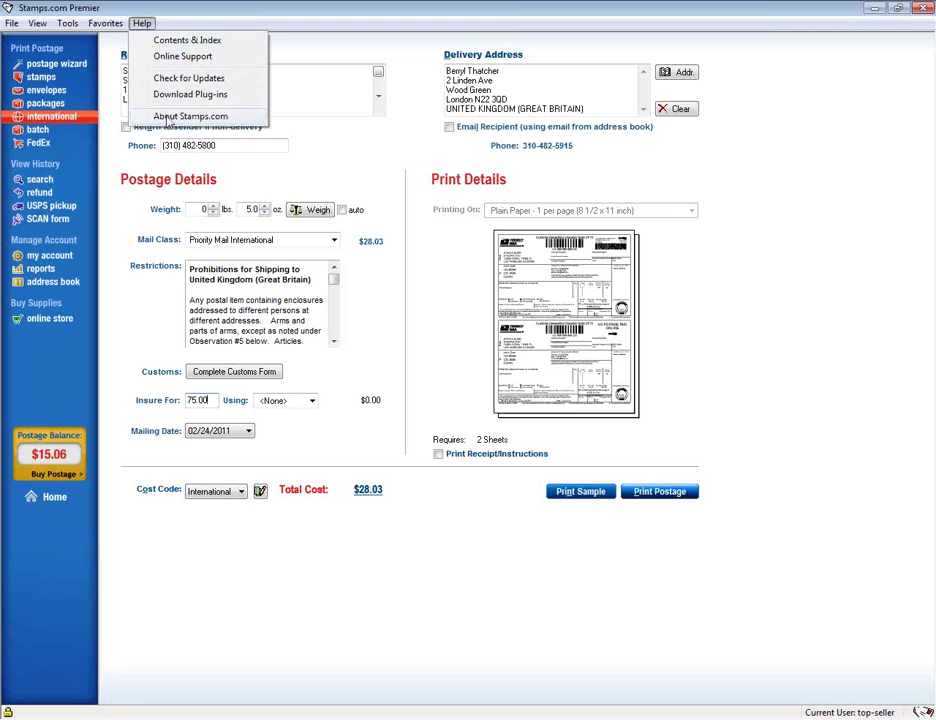
{"action": "left_click", "coordinate": [168, 118]}
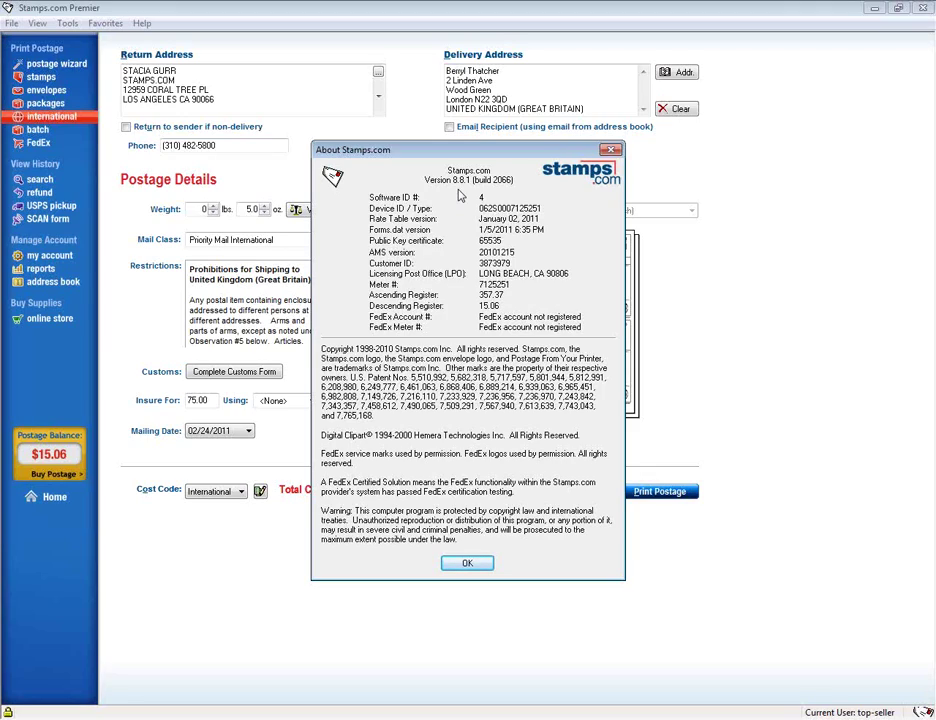
{"action": "left_click", "coordinate": [482, 566]}
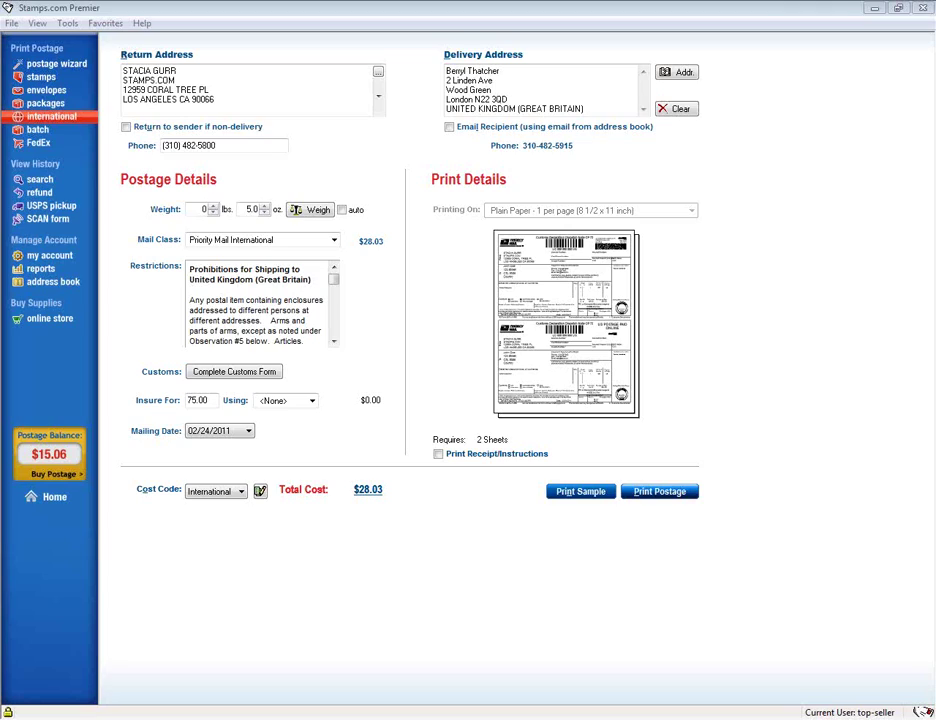
Step: Insure the package using Stamps.com Insurance and set its mailing date to 02/26/2011
{"action": "double_click", "coordinate": [209, 399]}
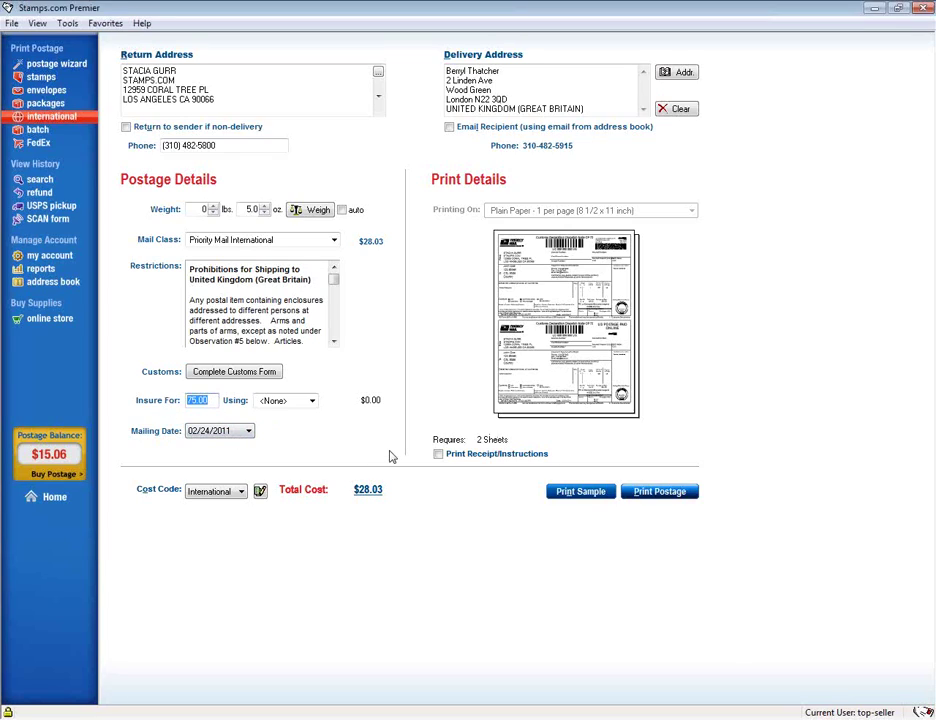
{"action": "left_click", "coordinate": [312, 401]}
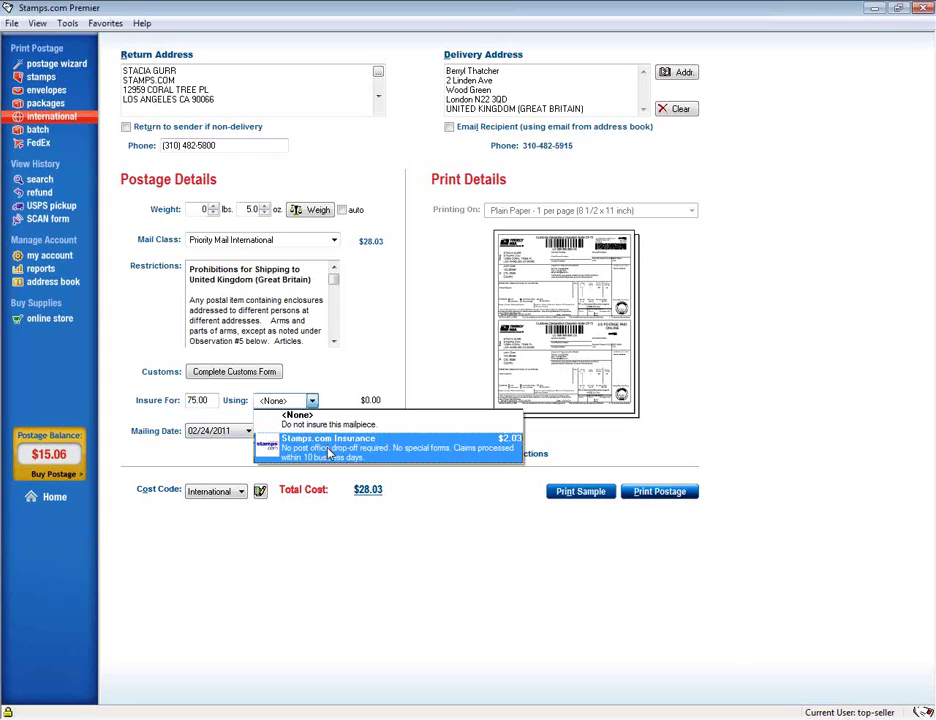
{"action": "left_click", "coordinate": [328, 450]}
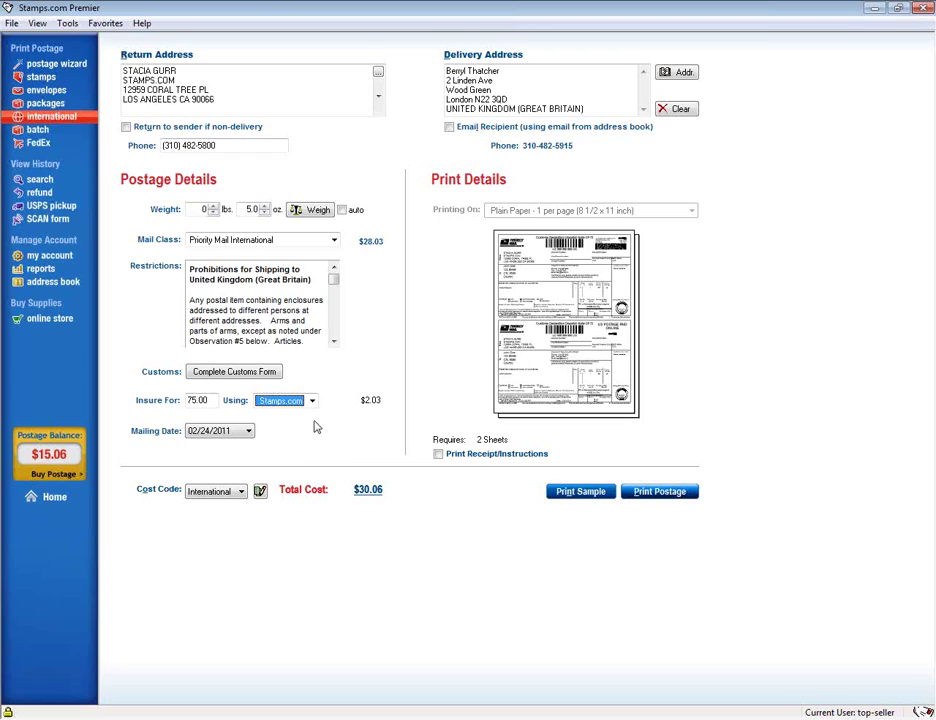
{"action": "left_click", "coordinate": [249, 431]}
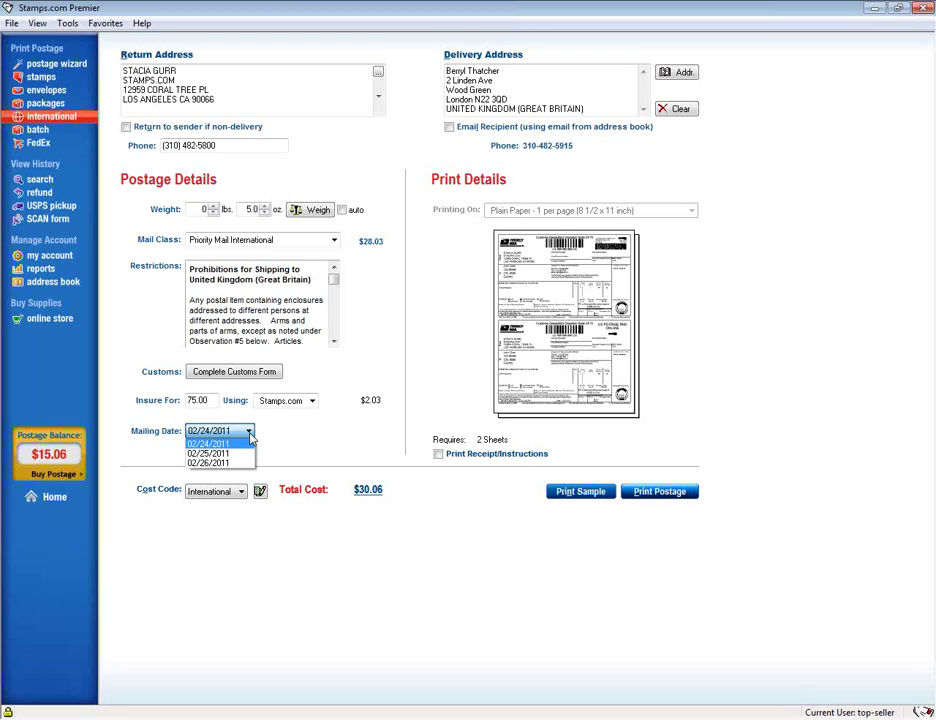
{"action": "left_click", "coordinate": [219, 465]}
Step: Review the available cost codes and the page for adding cost codes, keeping International as the shipment's code
{"action": "left_click", "coordinate": [243, 493]}
{"action": "left_click", "coordinate": [243, 493]}
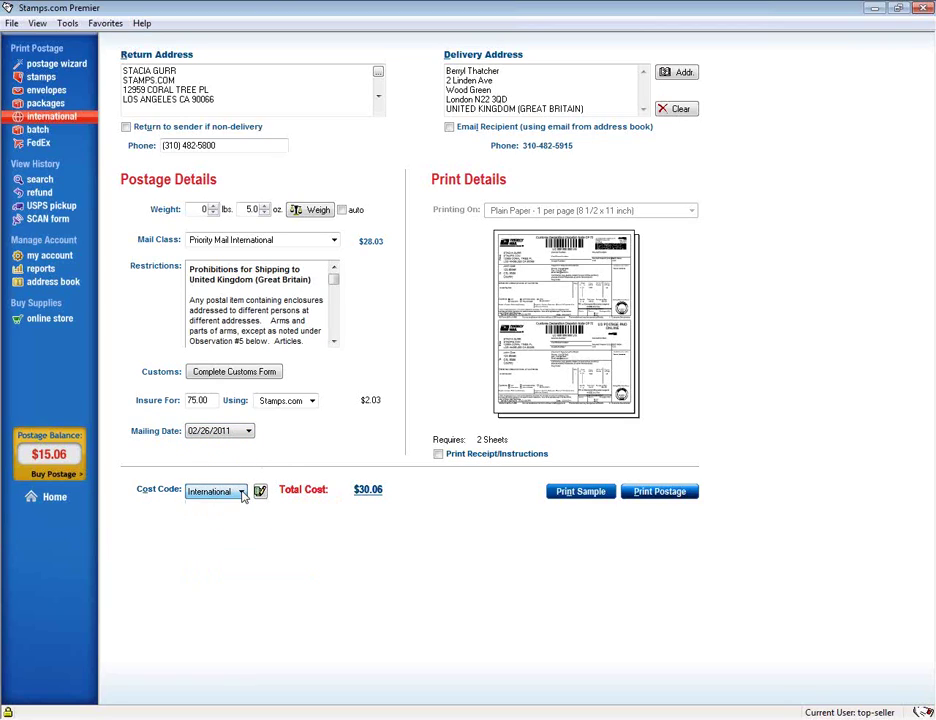
{"action": "left_click", "coordinate": [242, 493]}
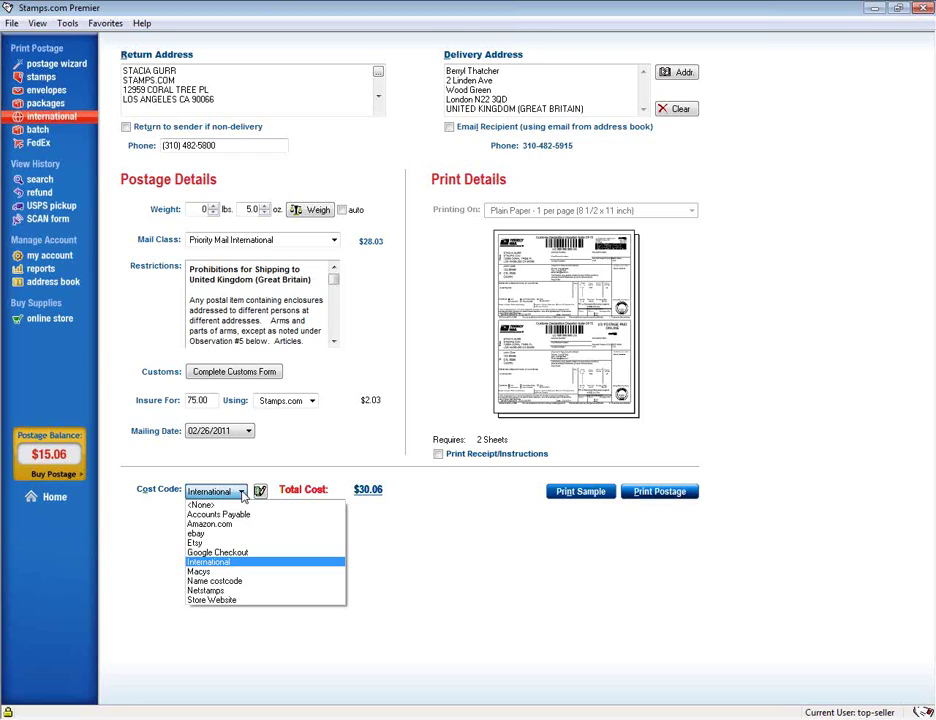
{"action": "left_click", "coordinate": [428, 542]}
{"action": "left_click", "coordinate": [259, 493]}
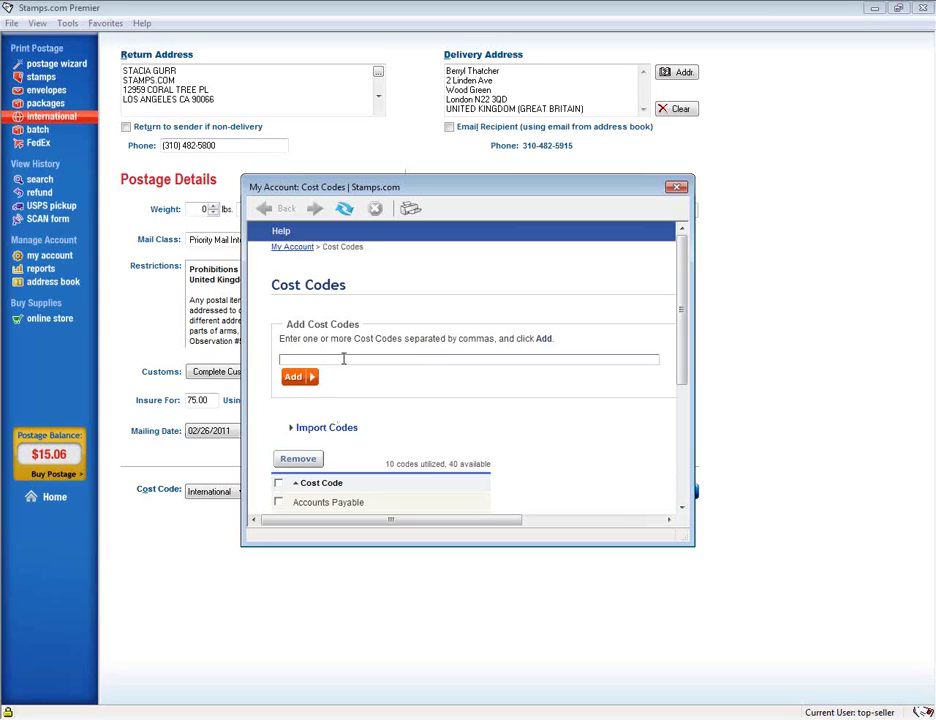
{"action": "left_click", "coordinate": [677, 187]}
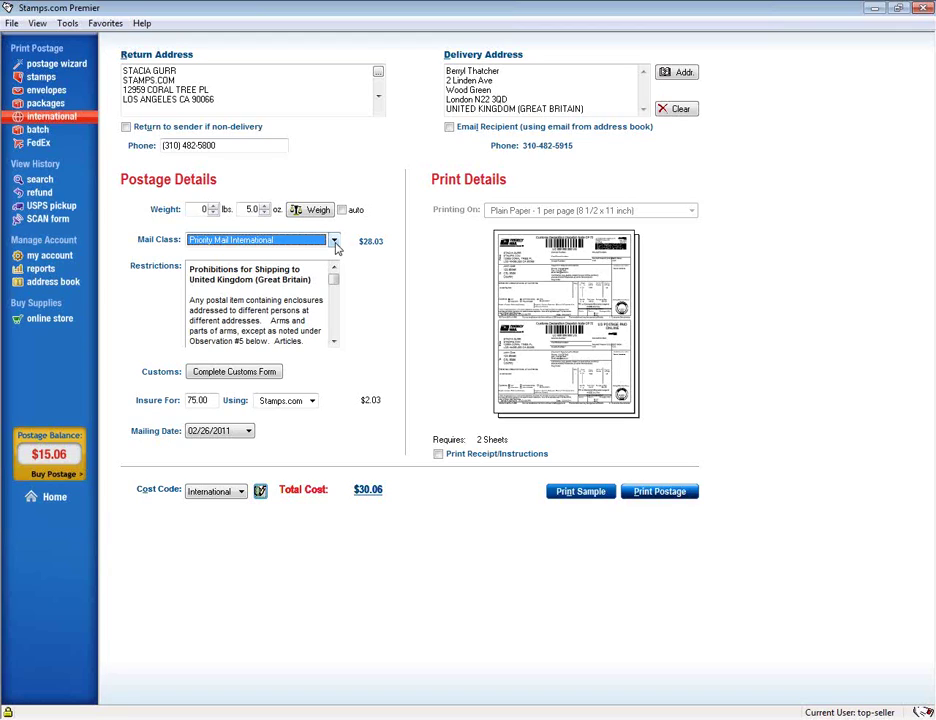
Step: Switch the package's mail class to First Class Mail International Package to compare its label layout
{"action": "left_click", "coordinate": [335, 241]}
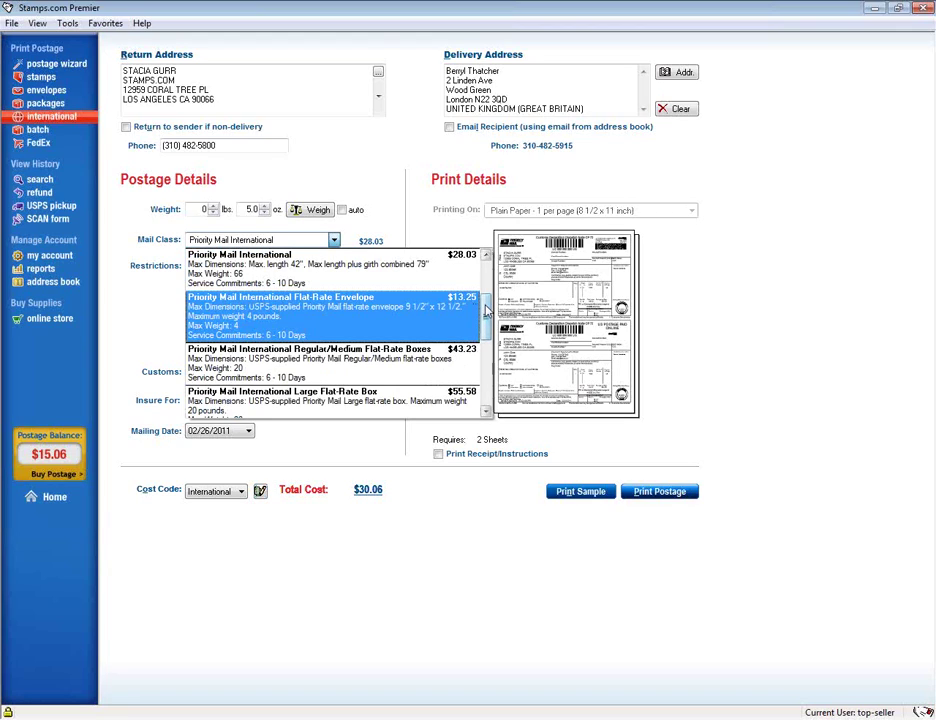
{"action": "left_click_drag", "start_coordinate": [487, 303], "coordinate": [490, 383]}
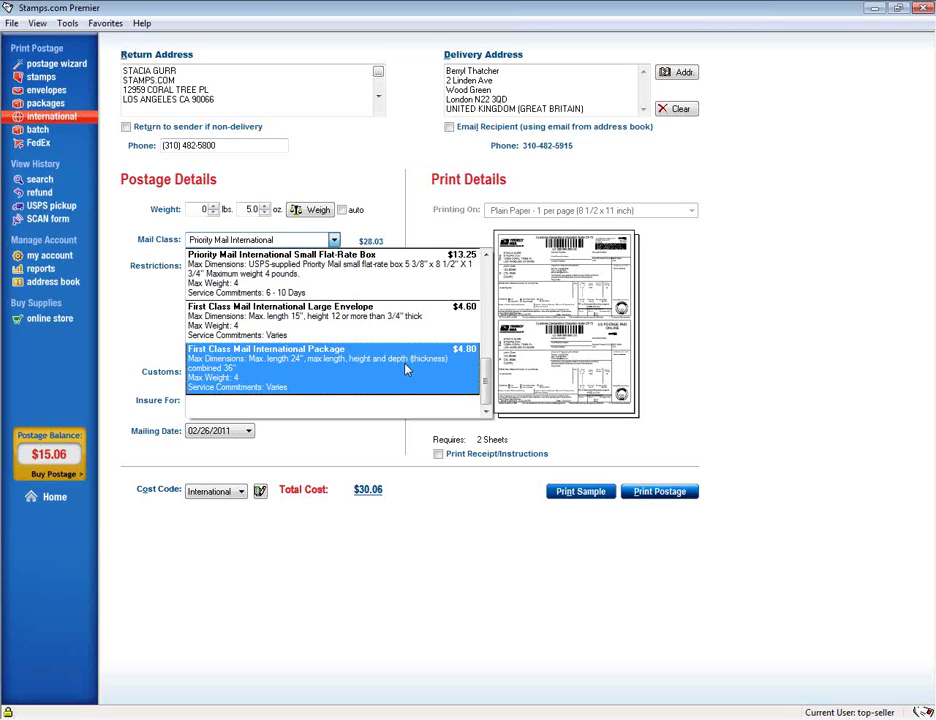
{"action": "left_click", "coordinate": [406, 369]}
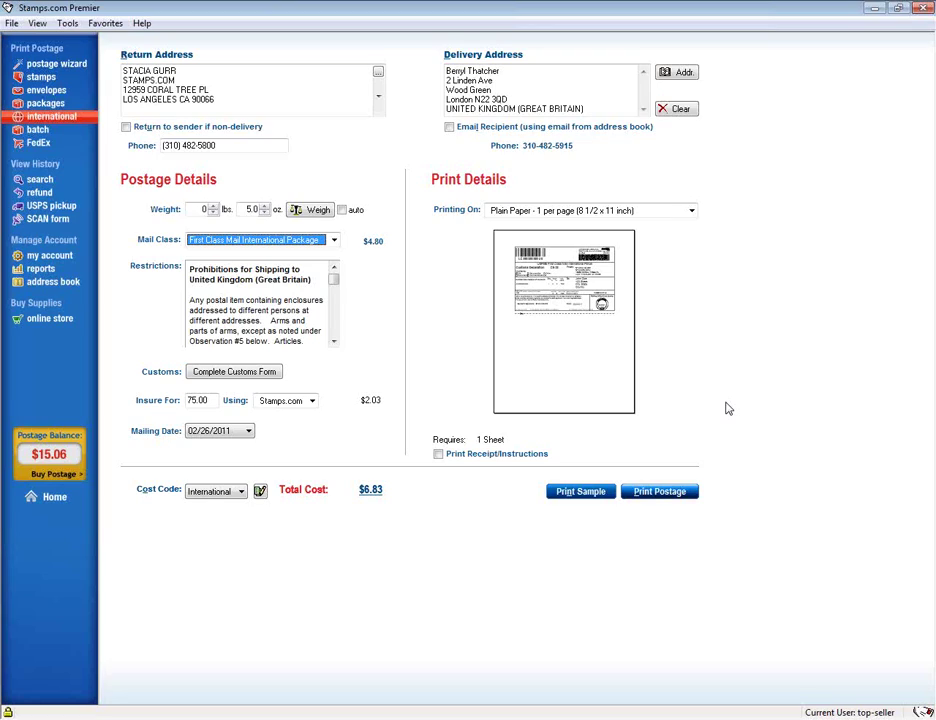
Step: Set the package's mail class back to Priority Mail International
{"action": "left_click", "coordinate": [333, 242]}
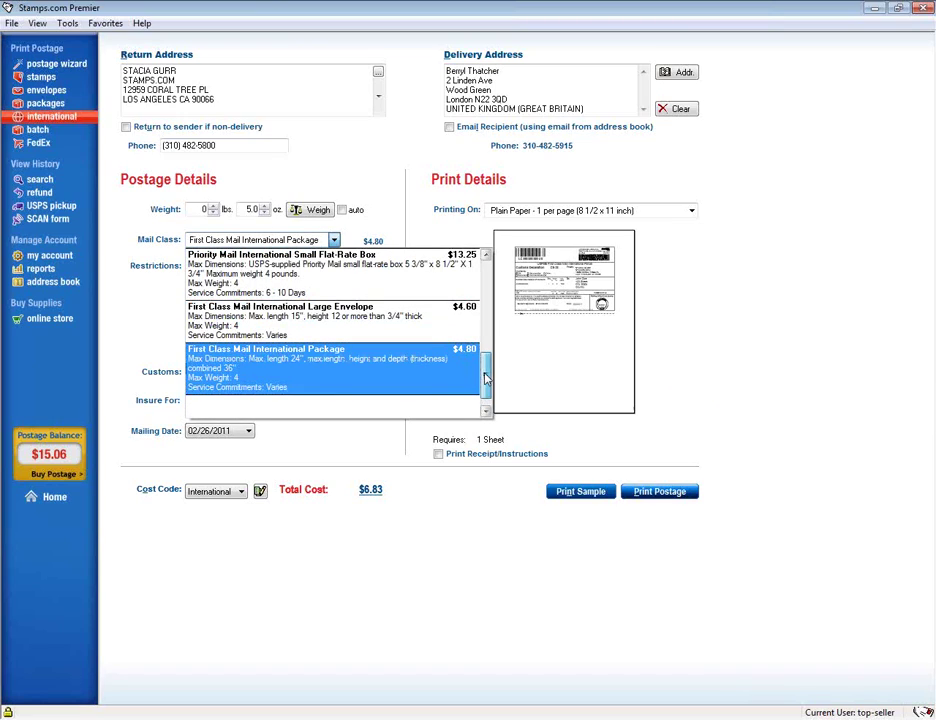
{"action": "left_click_drag", "start_coordinate": [487, 378], "coordinate": [487, 268]}
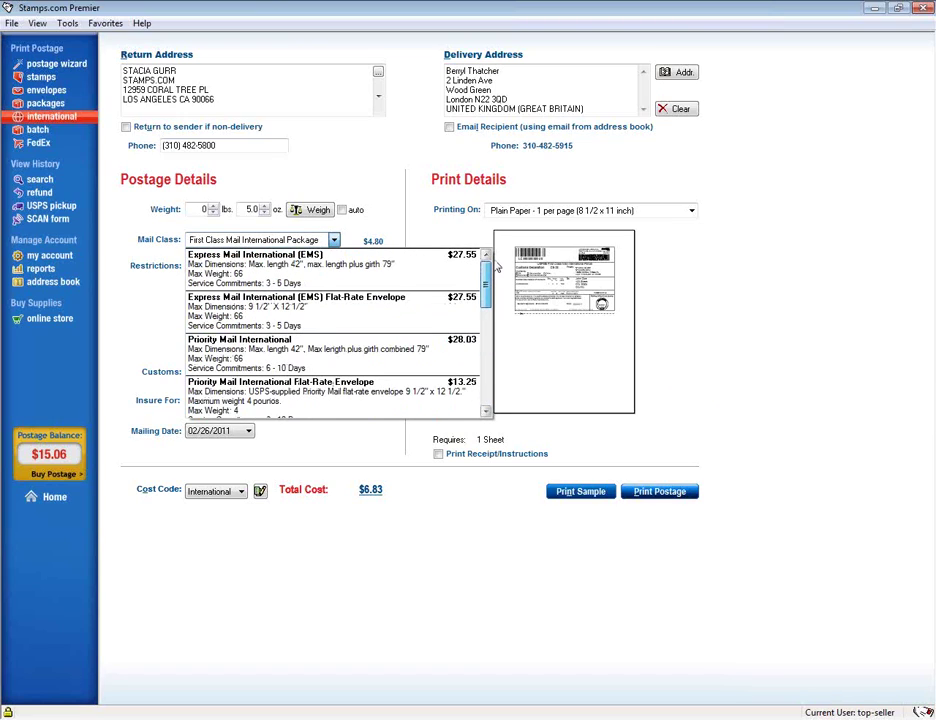
{"action": "left_click", "coordinate": [301, 357]}
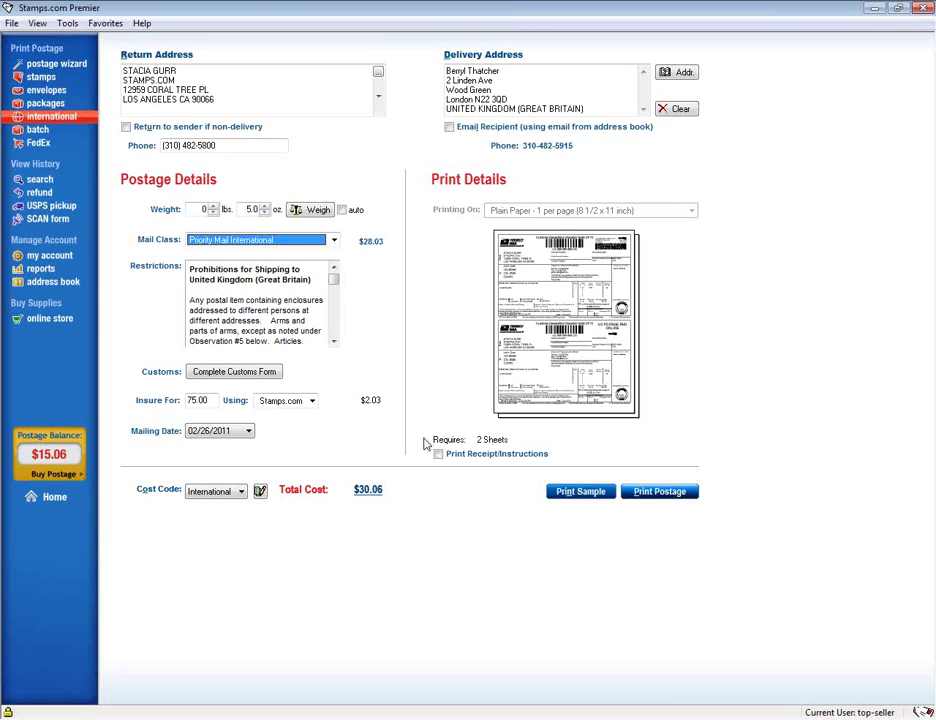
Step: Look through the free USPS forms and labels in the online store for the Customs Declaration Form Envelope, and return to the international shipment
{"action": "left_click", "coordinate": [50, 319]}
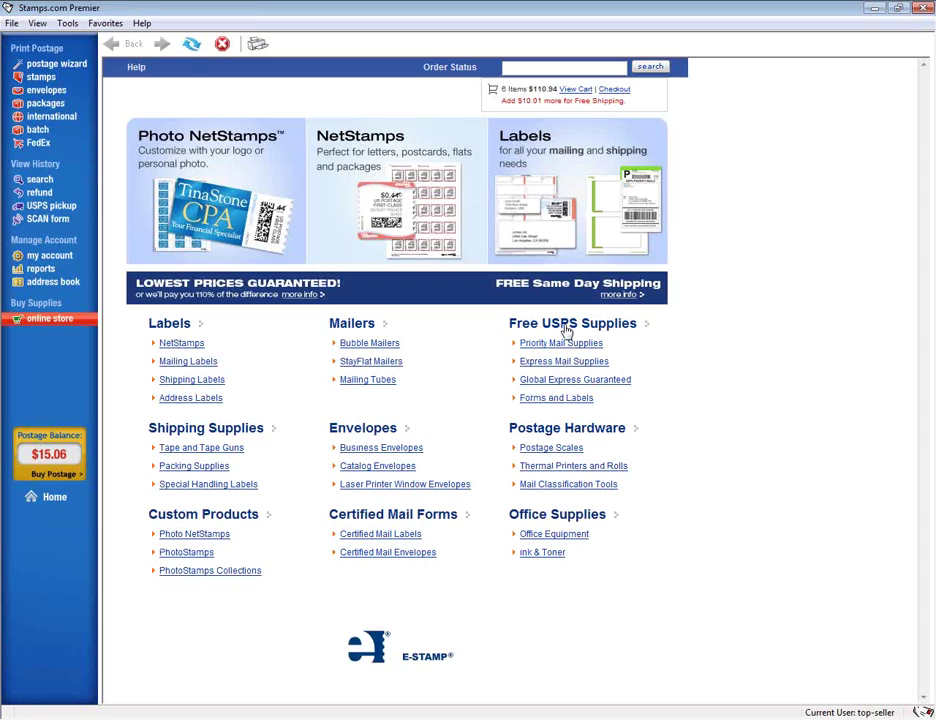
{"action": "left_click", "coordinate": [568, 328]}
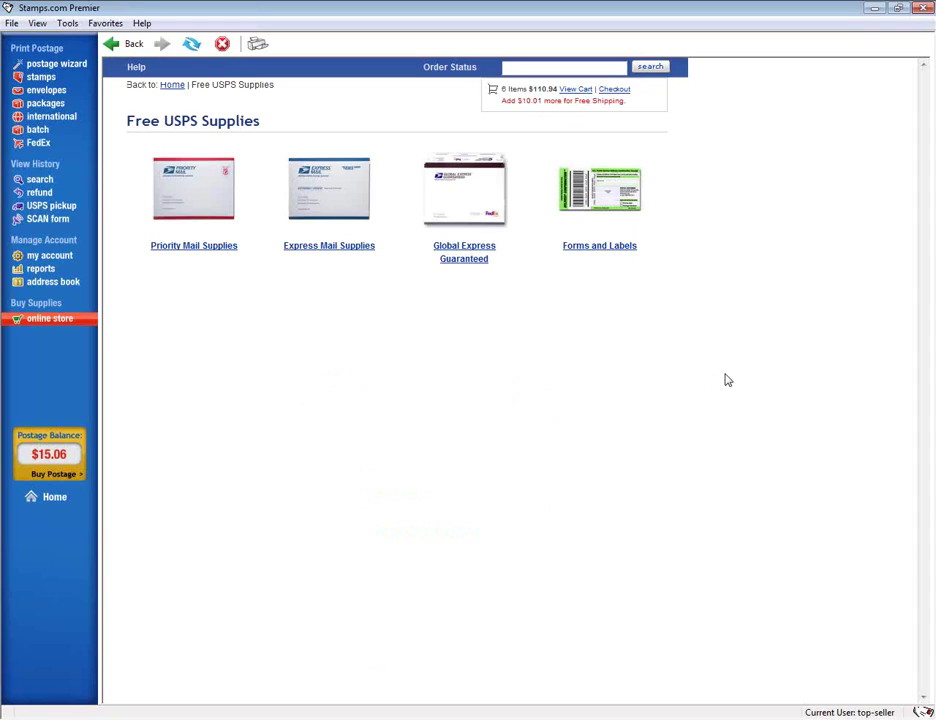
{"action": "left_click", "coordinate": [600, 247]}
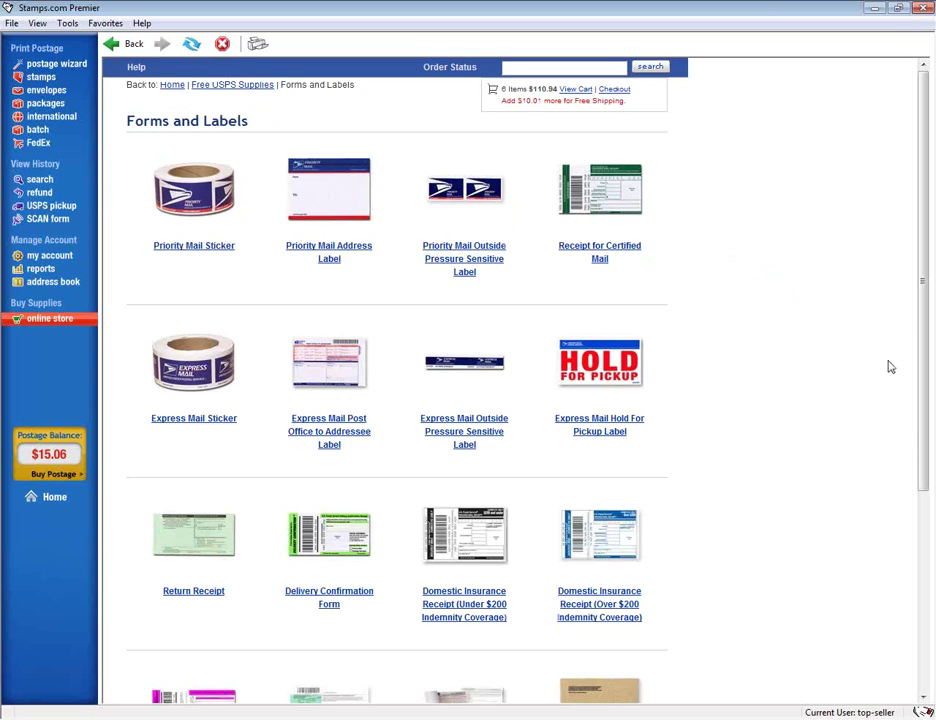
{"action": "scroll", "coordinate": [924, 366], "scroll_direction": "down", "scroll_amount": 2}
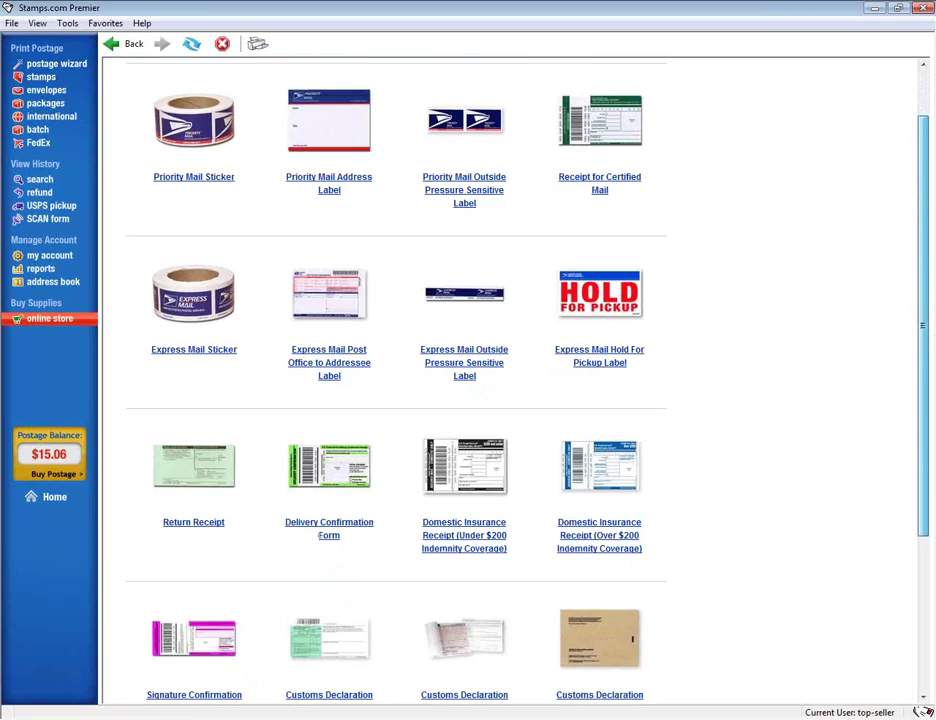
{"action": "scroll", "coordinate": [848, 459], "scroll_direction": "down", "scroll_amount": 2}
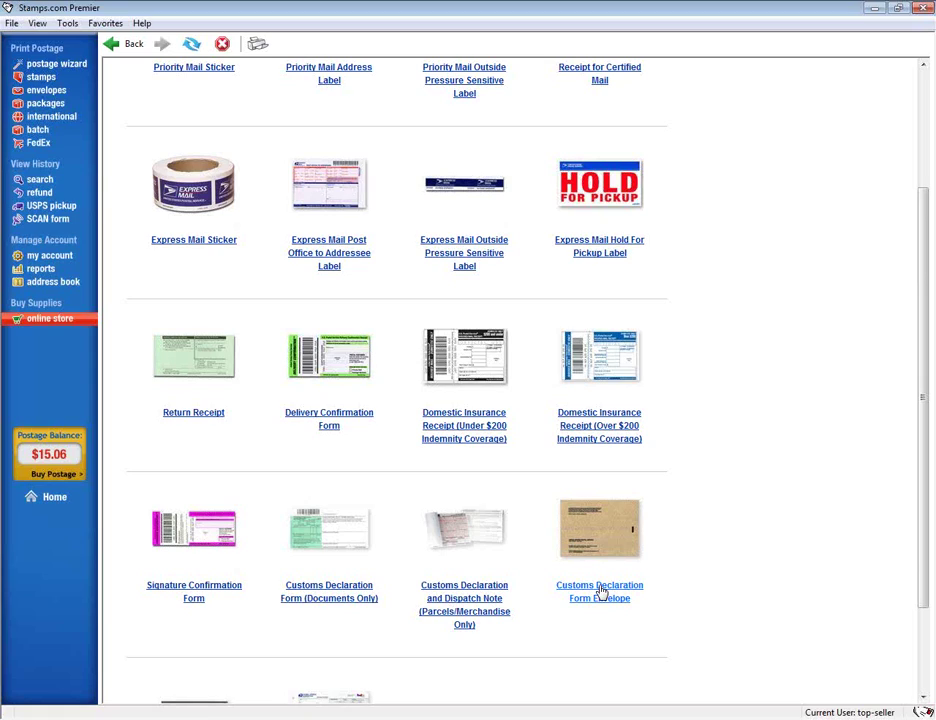
{"action": "left_click", "coordinate": [55, 118]}
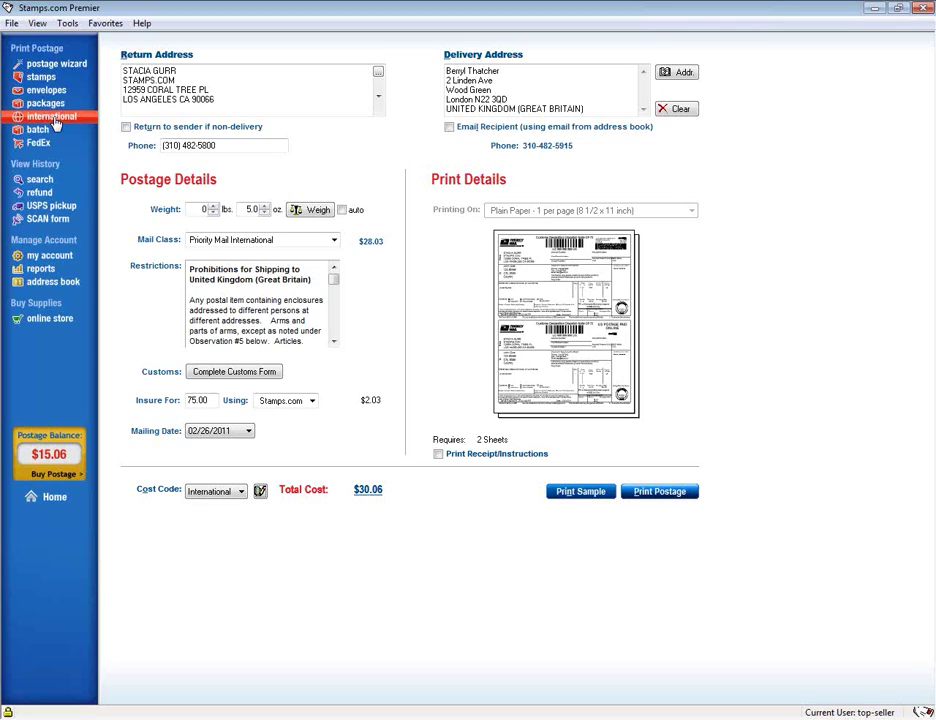
Step: Review the mail class choices available for printing stamps with a specified value
{"action": "left_click", "coordinate": [40, 76]}
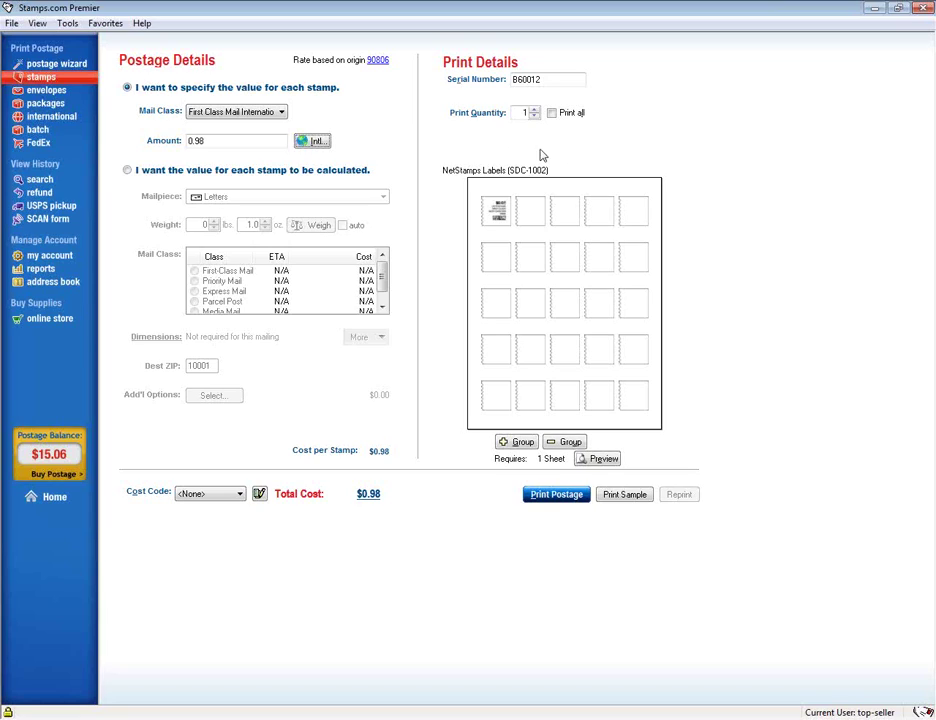
{"action": "left_click", "coordinate": [283, 115]}
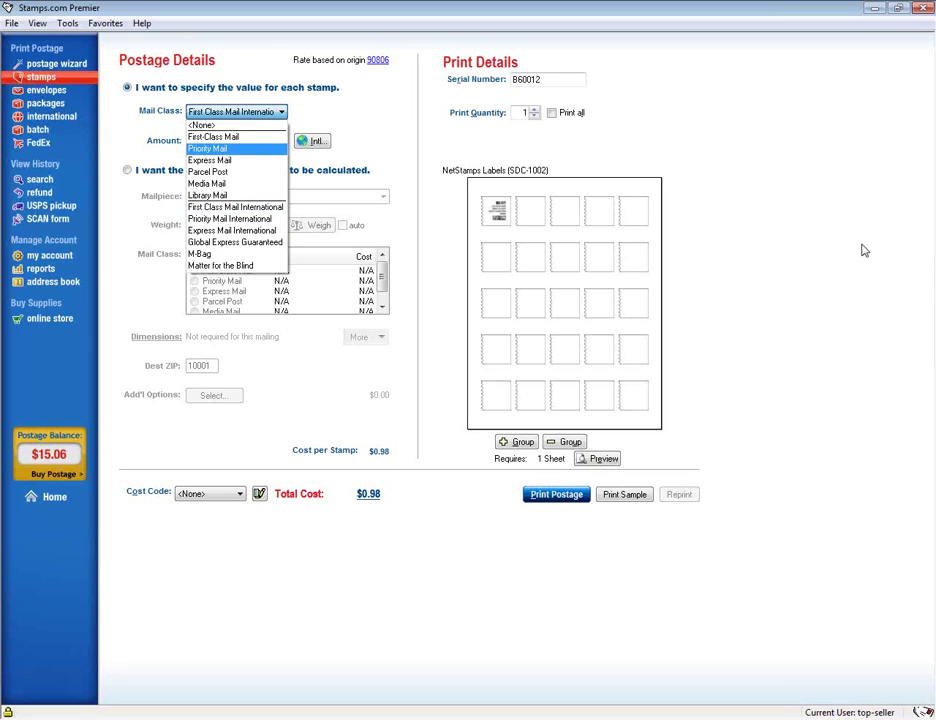
{"action": "left_click", "coordinate": [777, 246]}
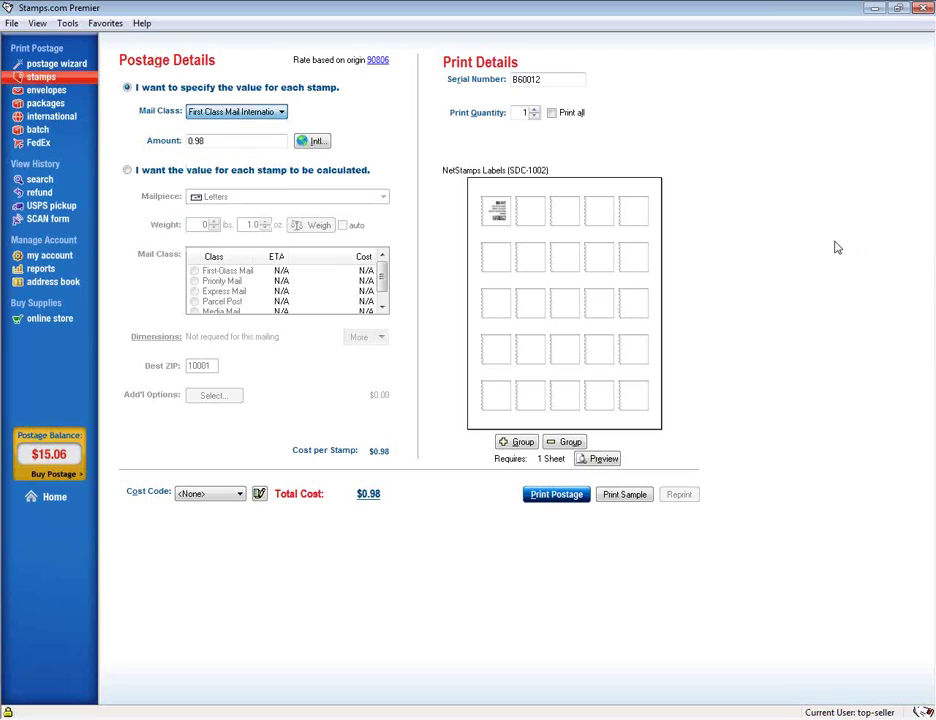
Step: Examine the USPS carrier pickup scheduling page, try selecting all its transactions, and return to the home page
{"action": "left_click", "coordinate": [51, 207]}
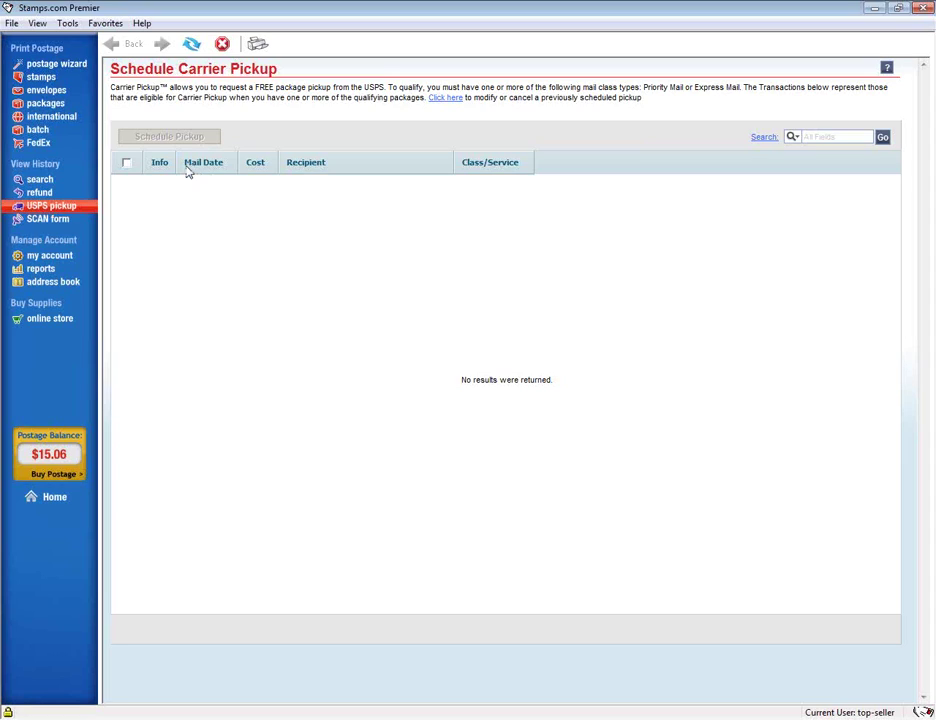
{"action": "left_click", "coordinate": [126, 163]}
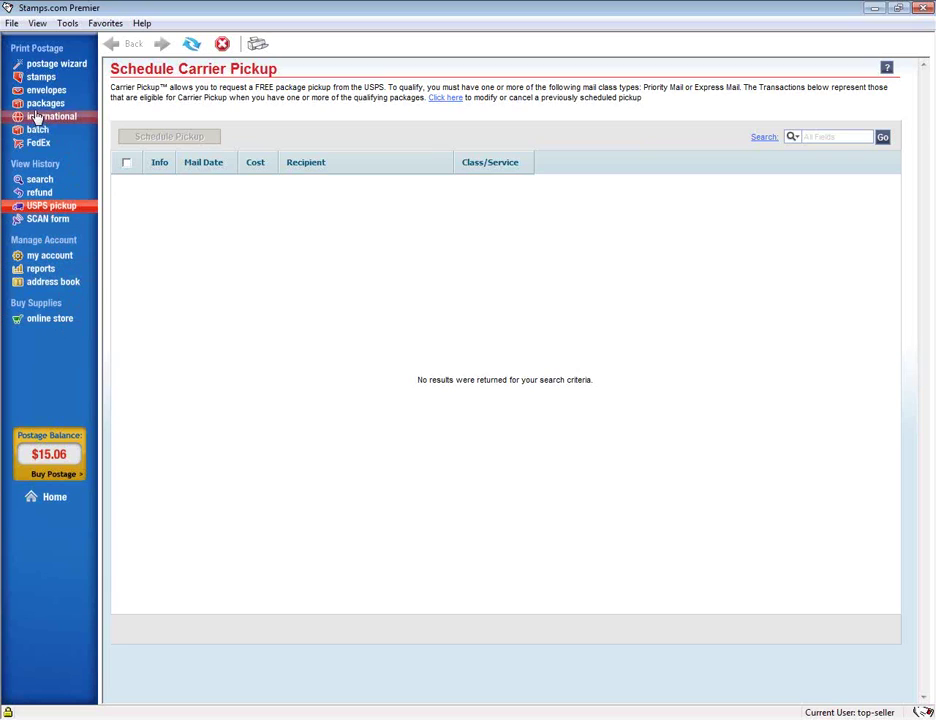
{"action": "left_click", "coordinate": [52, 499]}
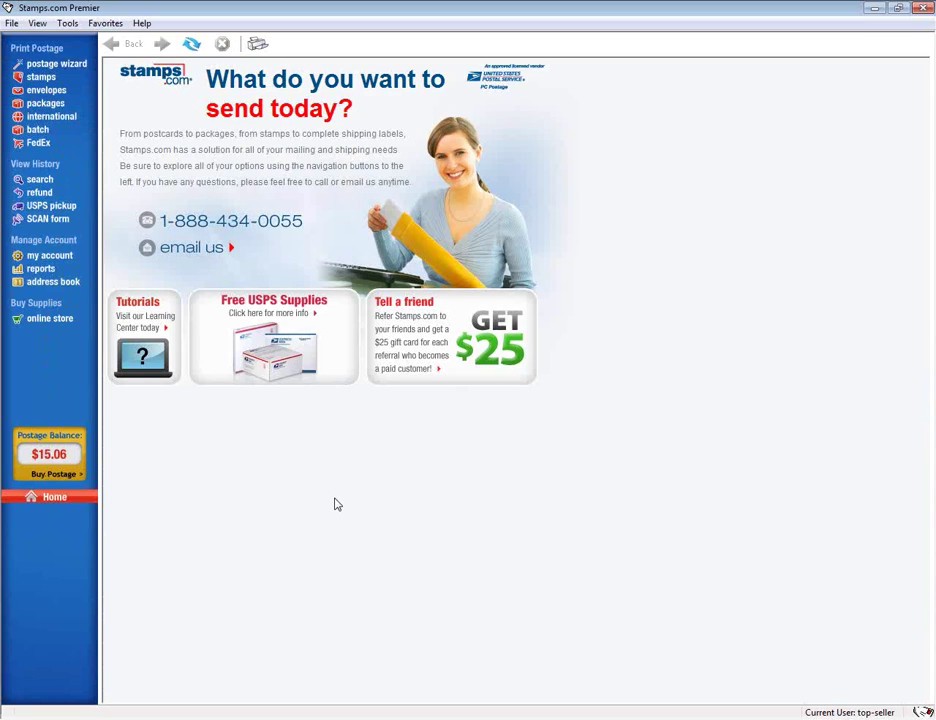